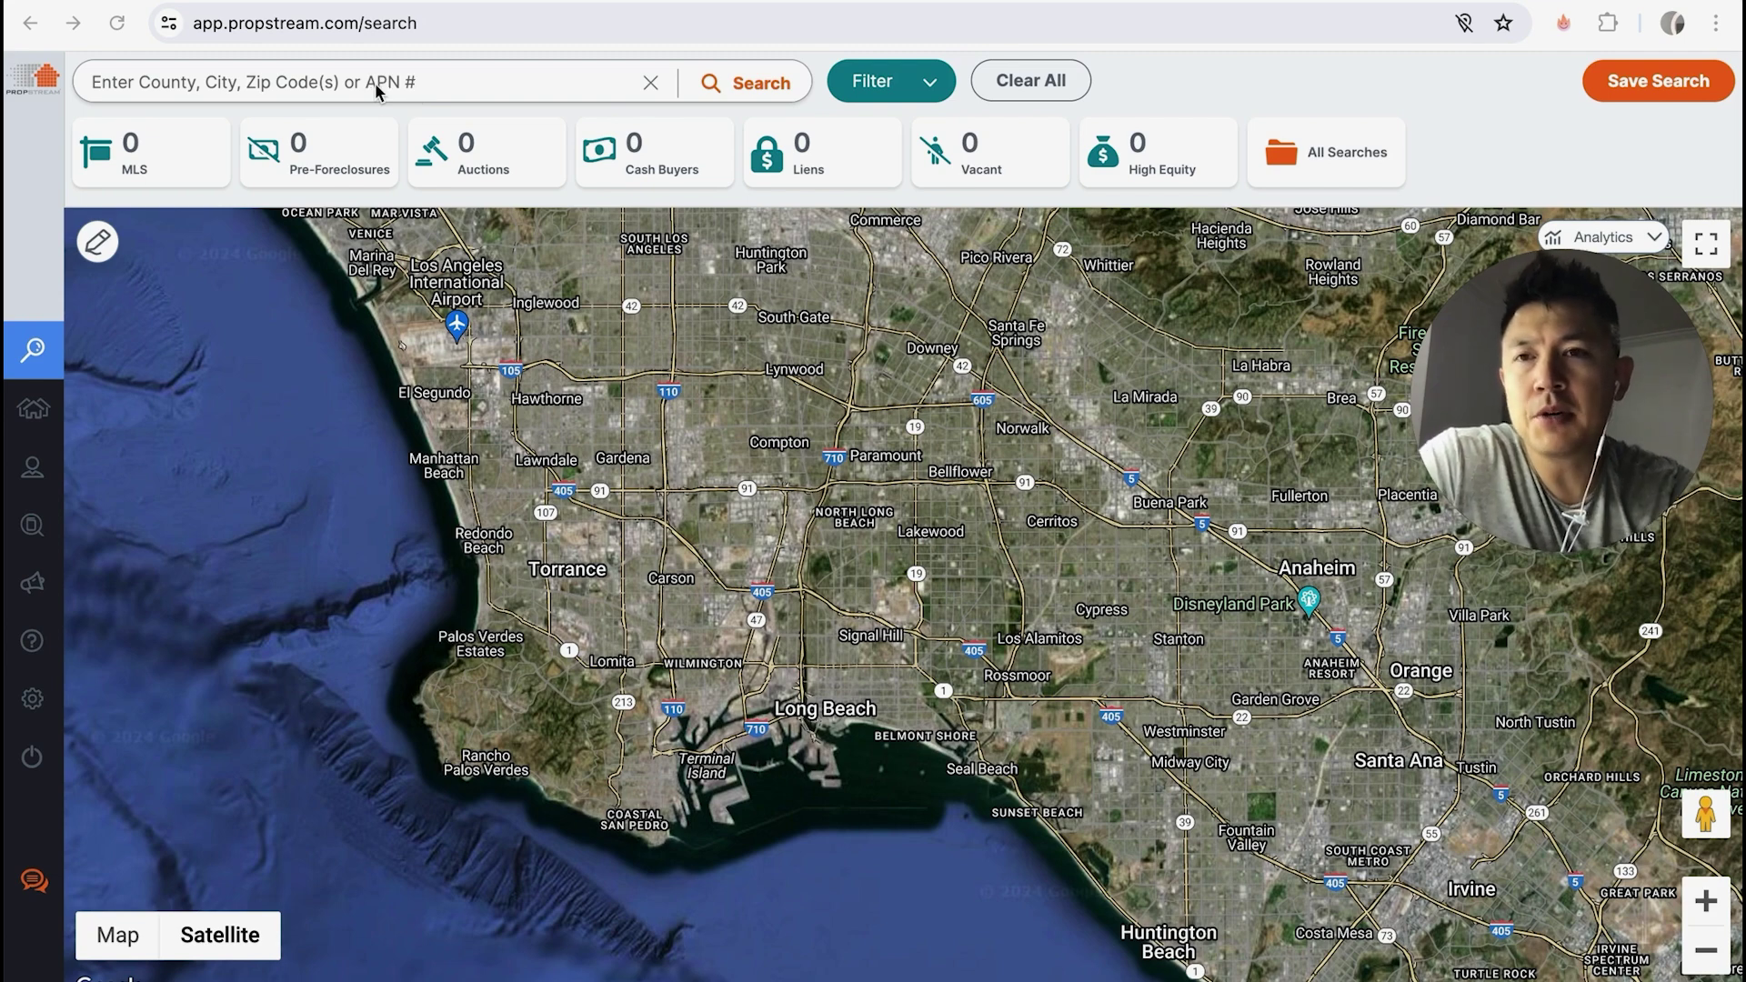
- Search properties in Long Beach, CA and bring up the Search Options filters
click(309, 80)
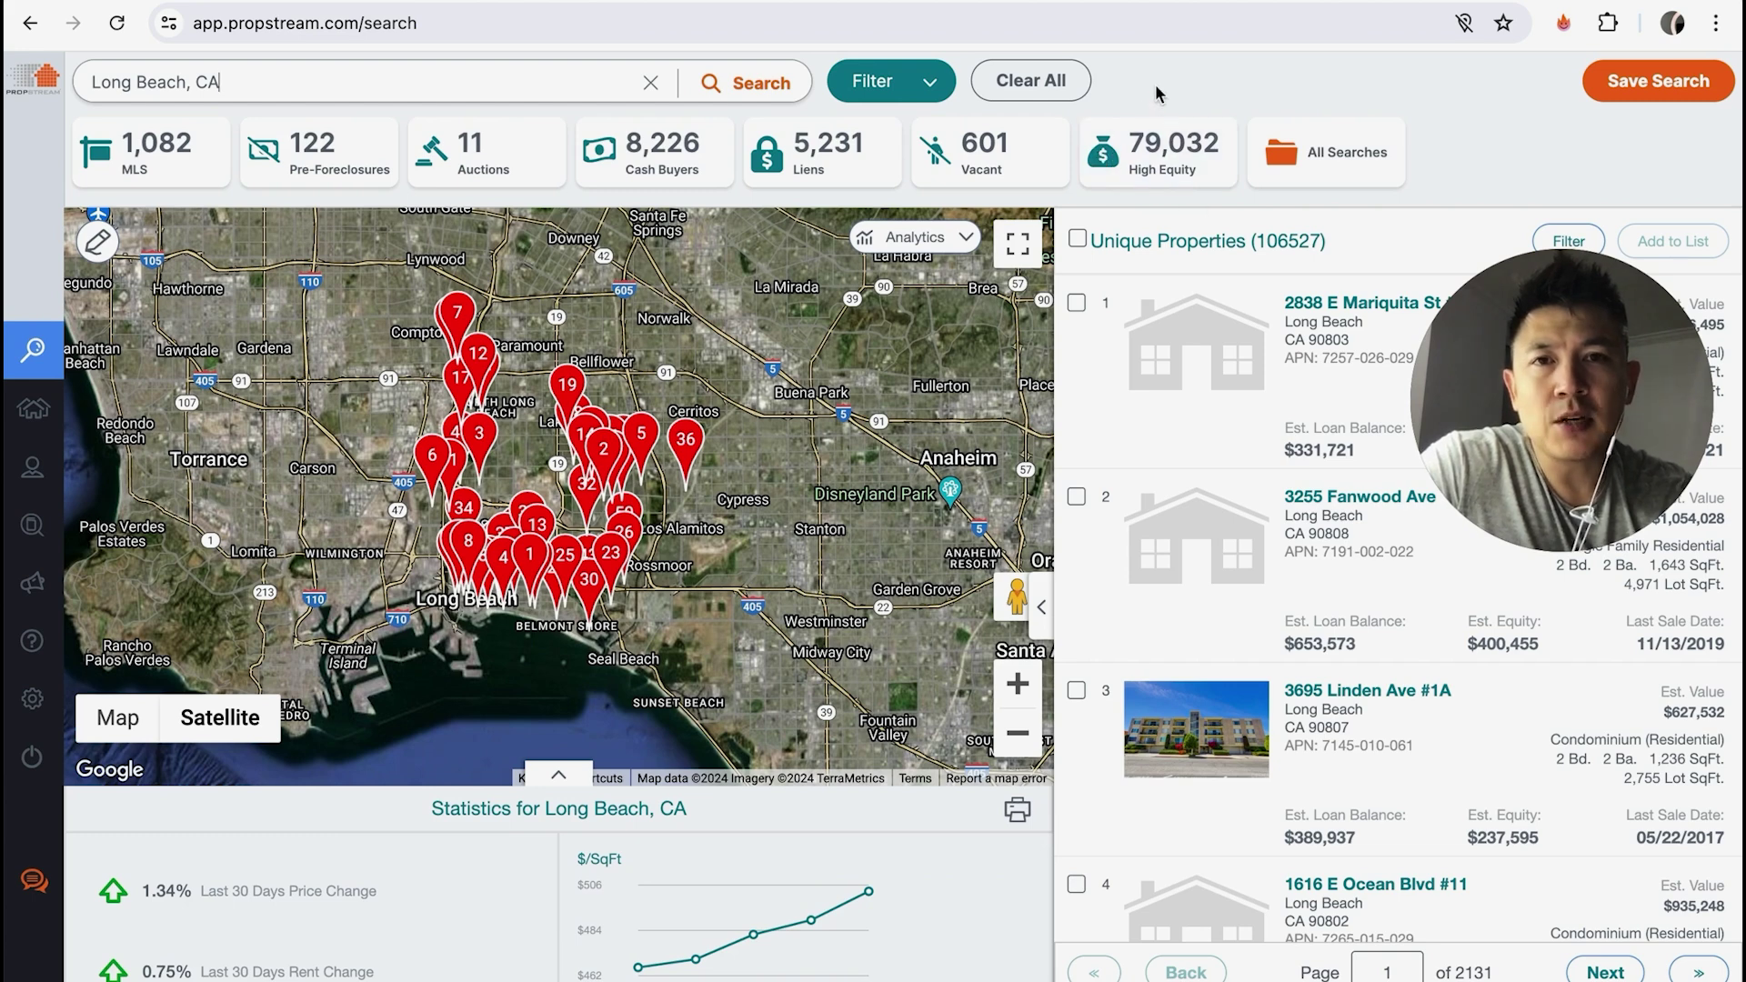
click(899, 91)
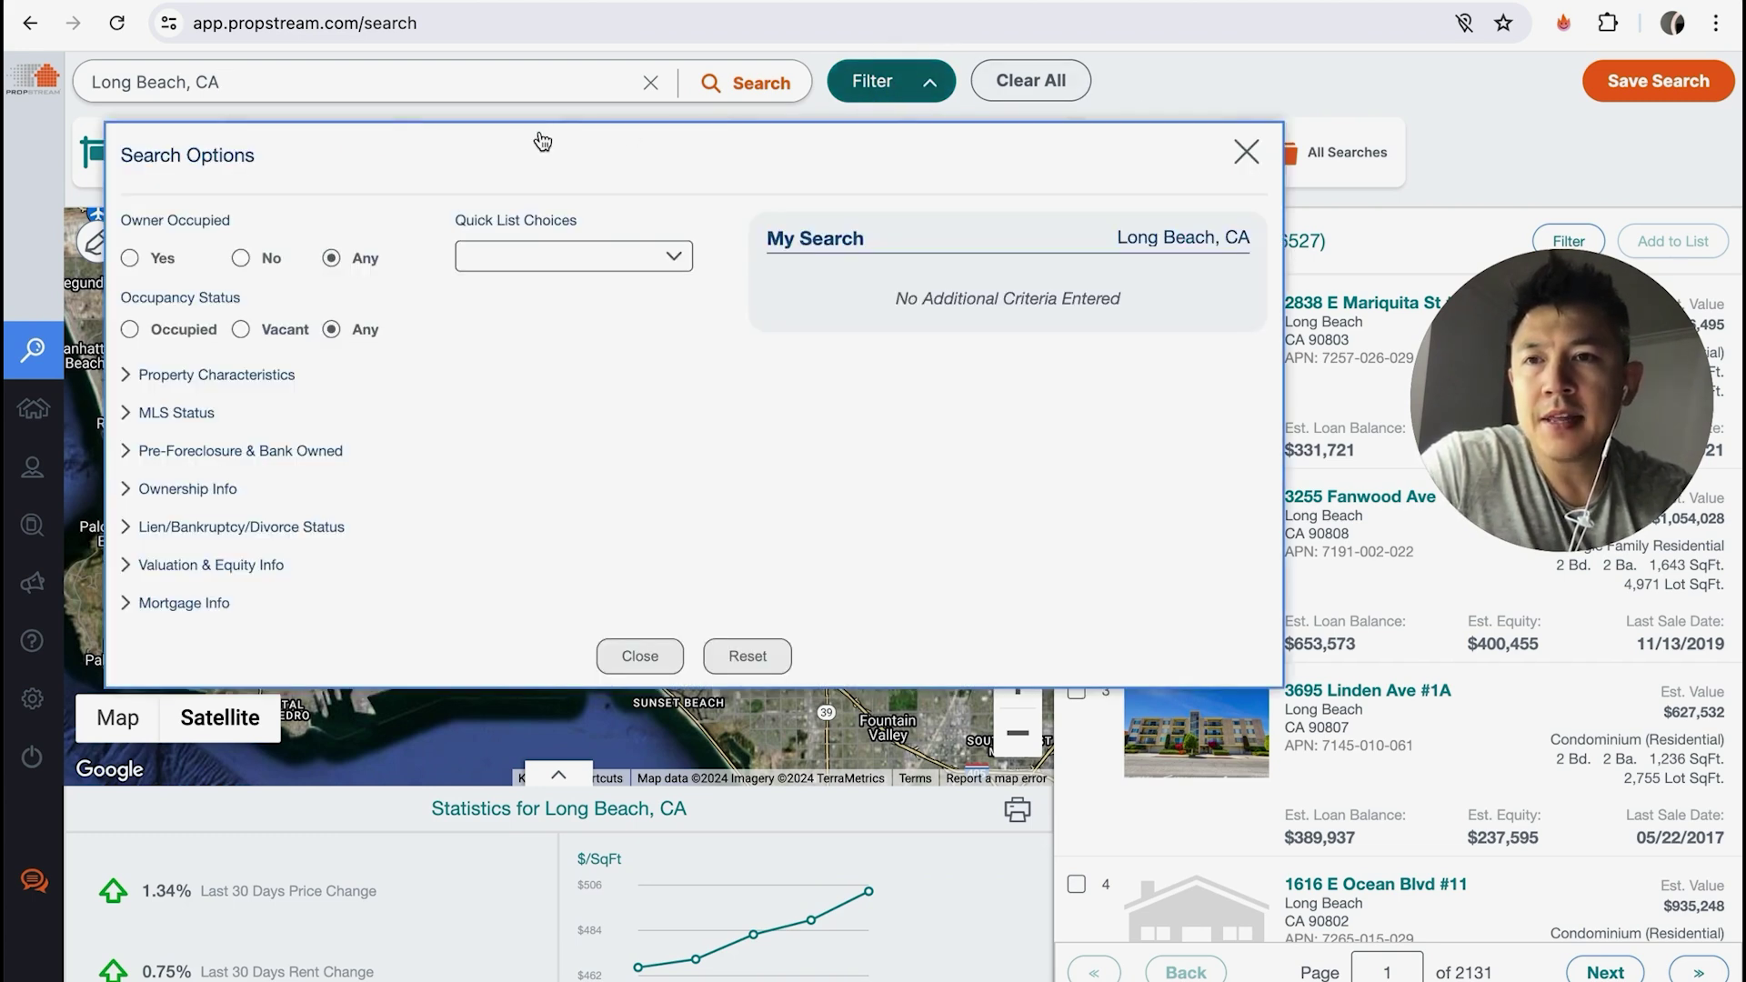
- Apply the Tax Delinquencies quick list and return to the 6,227 results
click(603, 258)
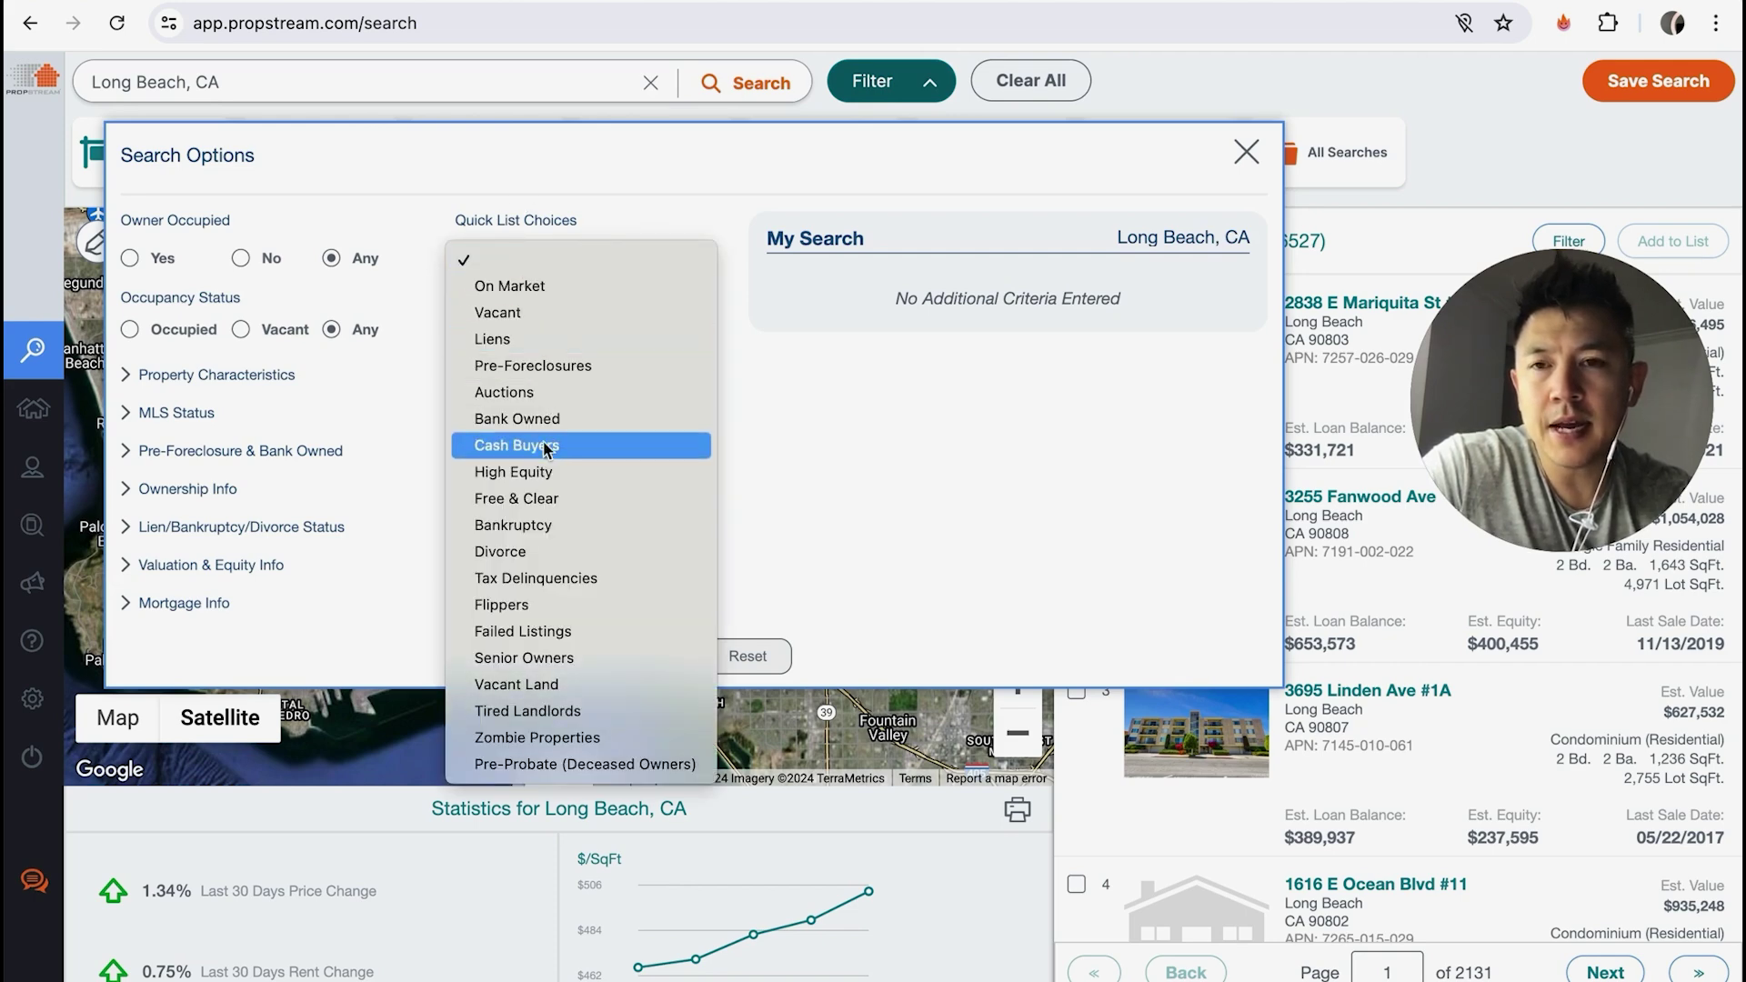
click(569, 577)
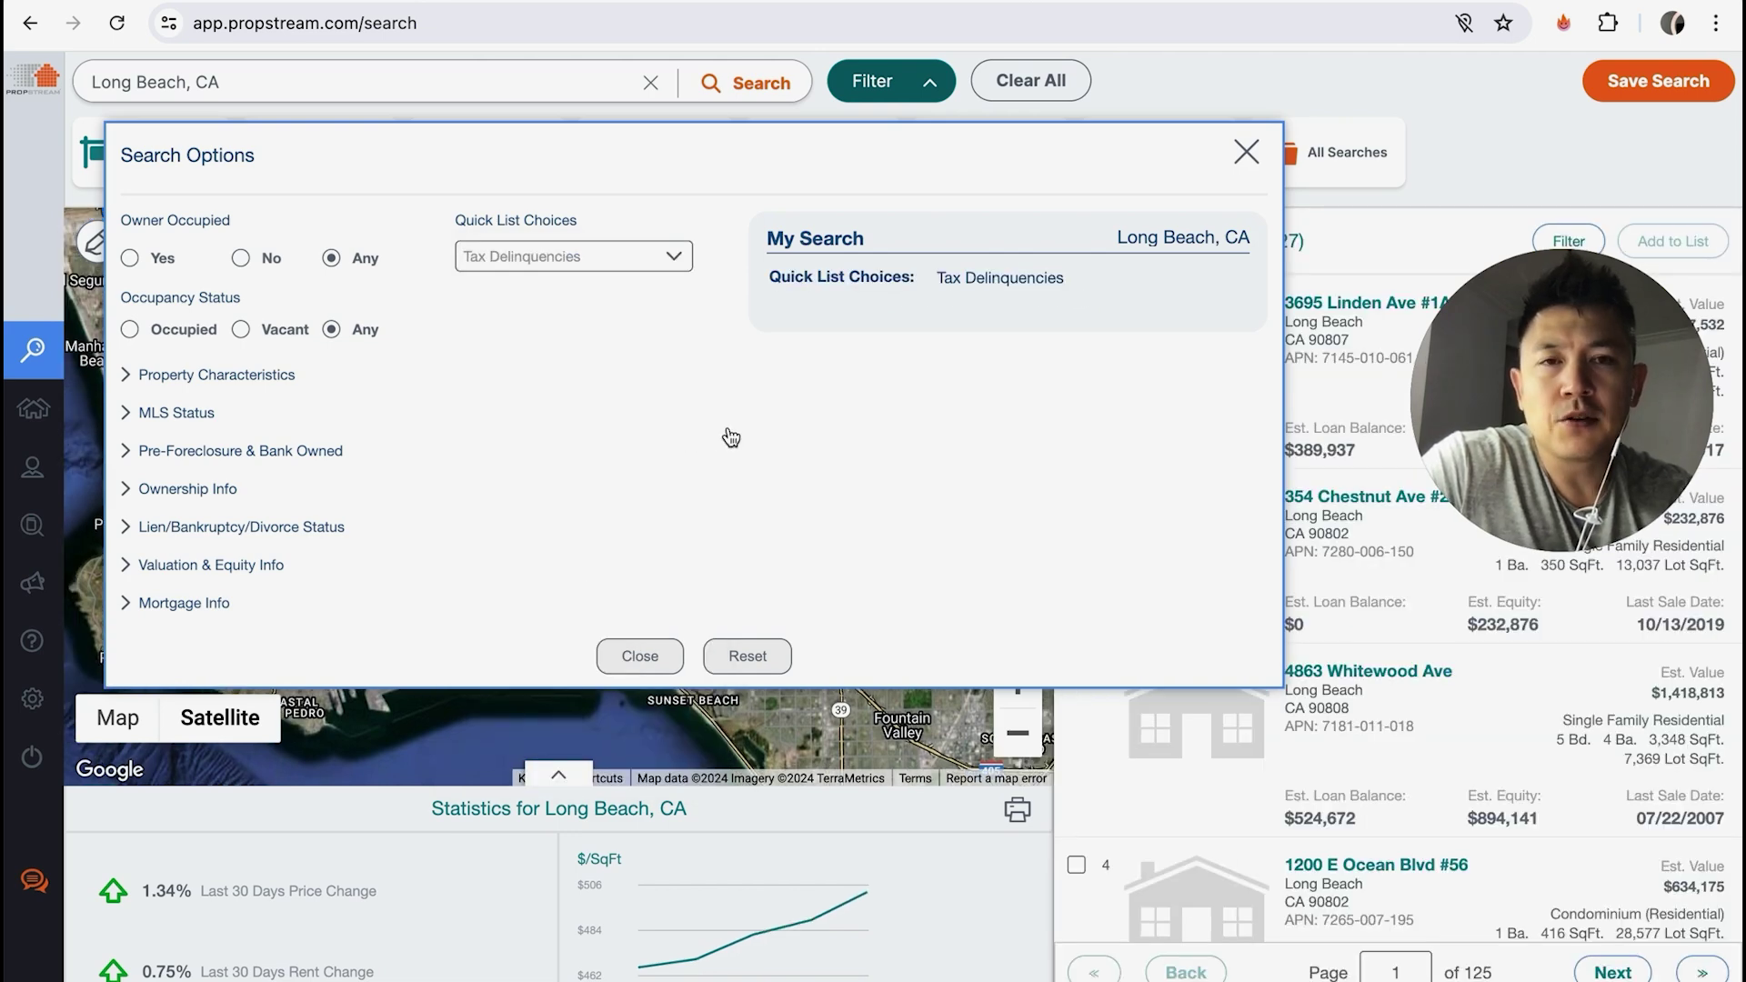
click(1245, 153)
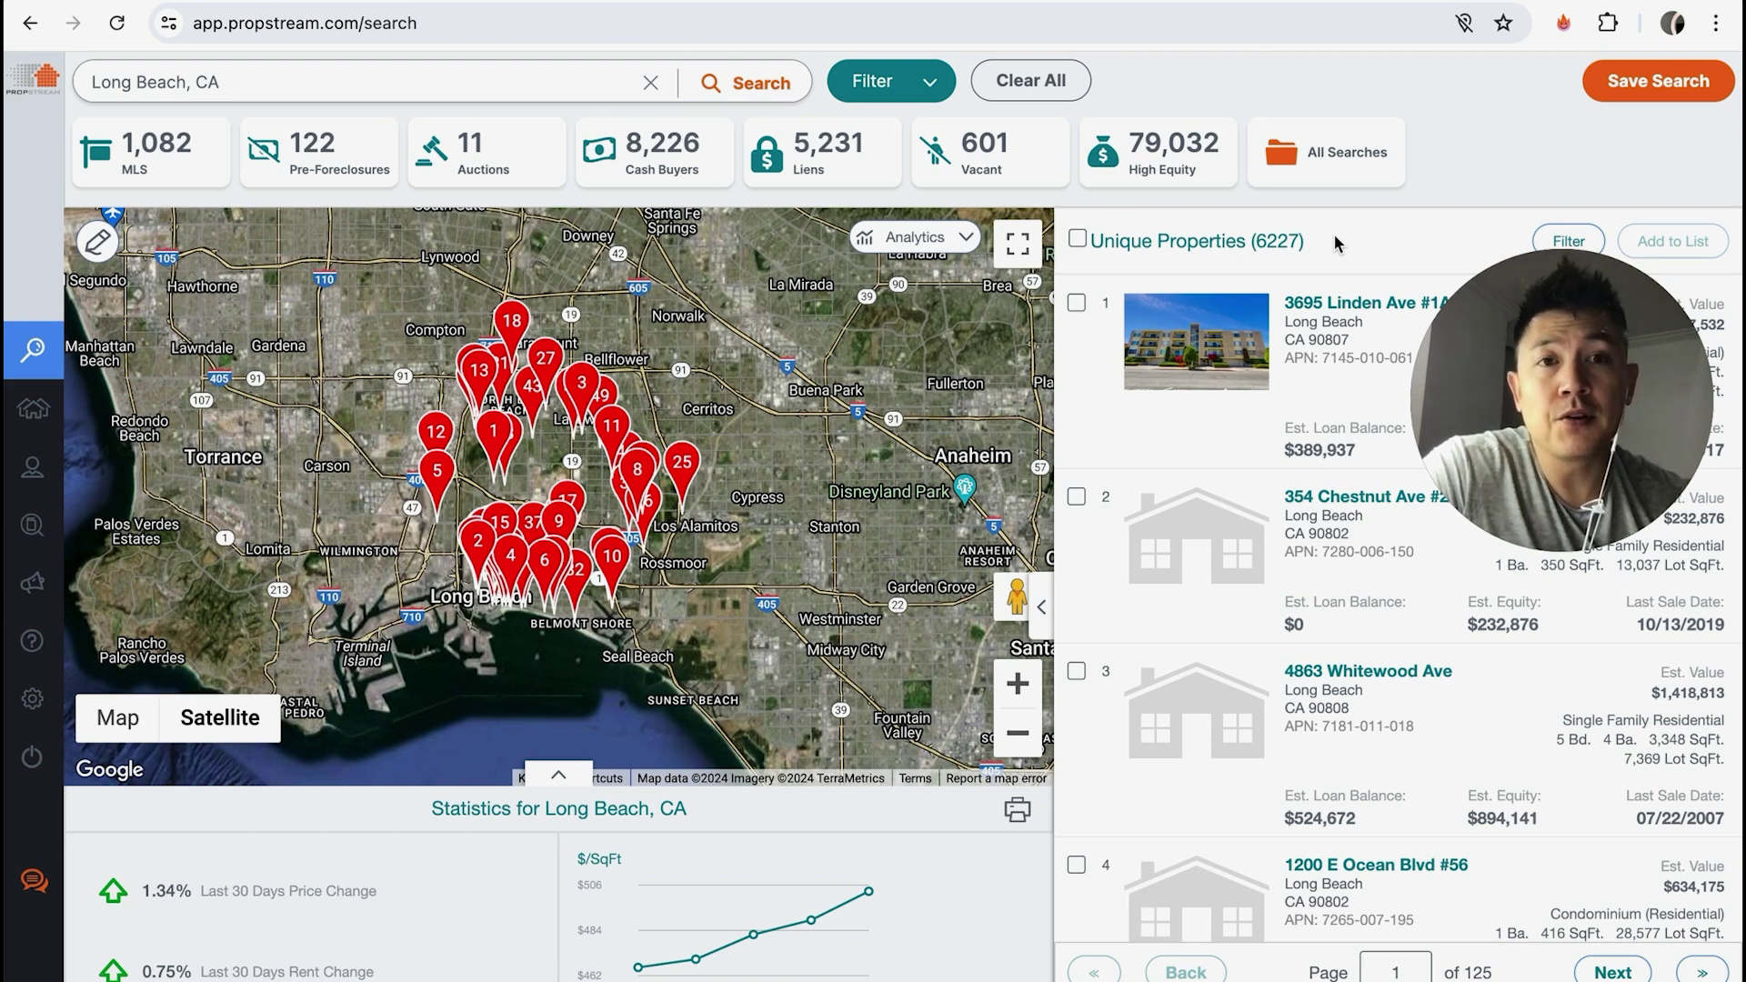
click(894, 96)
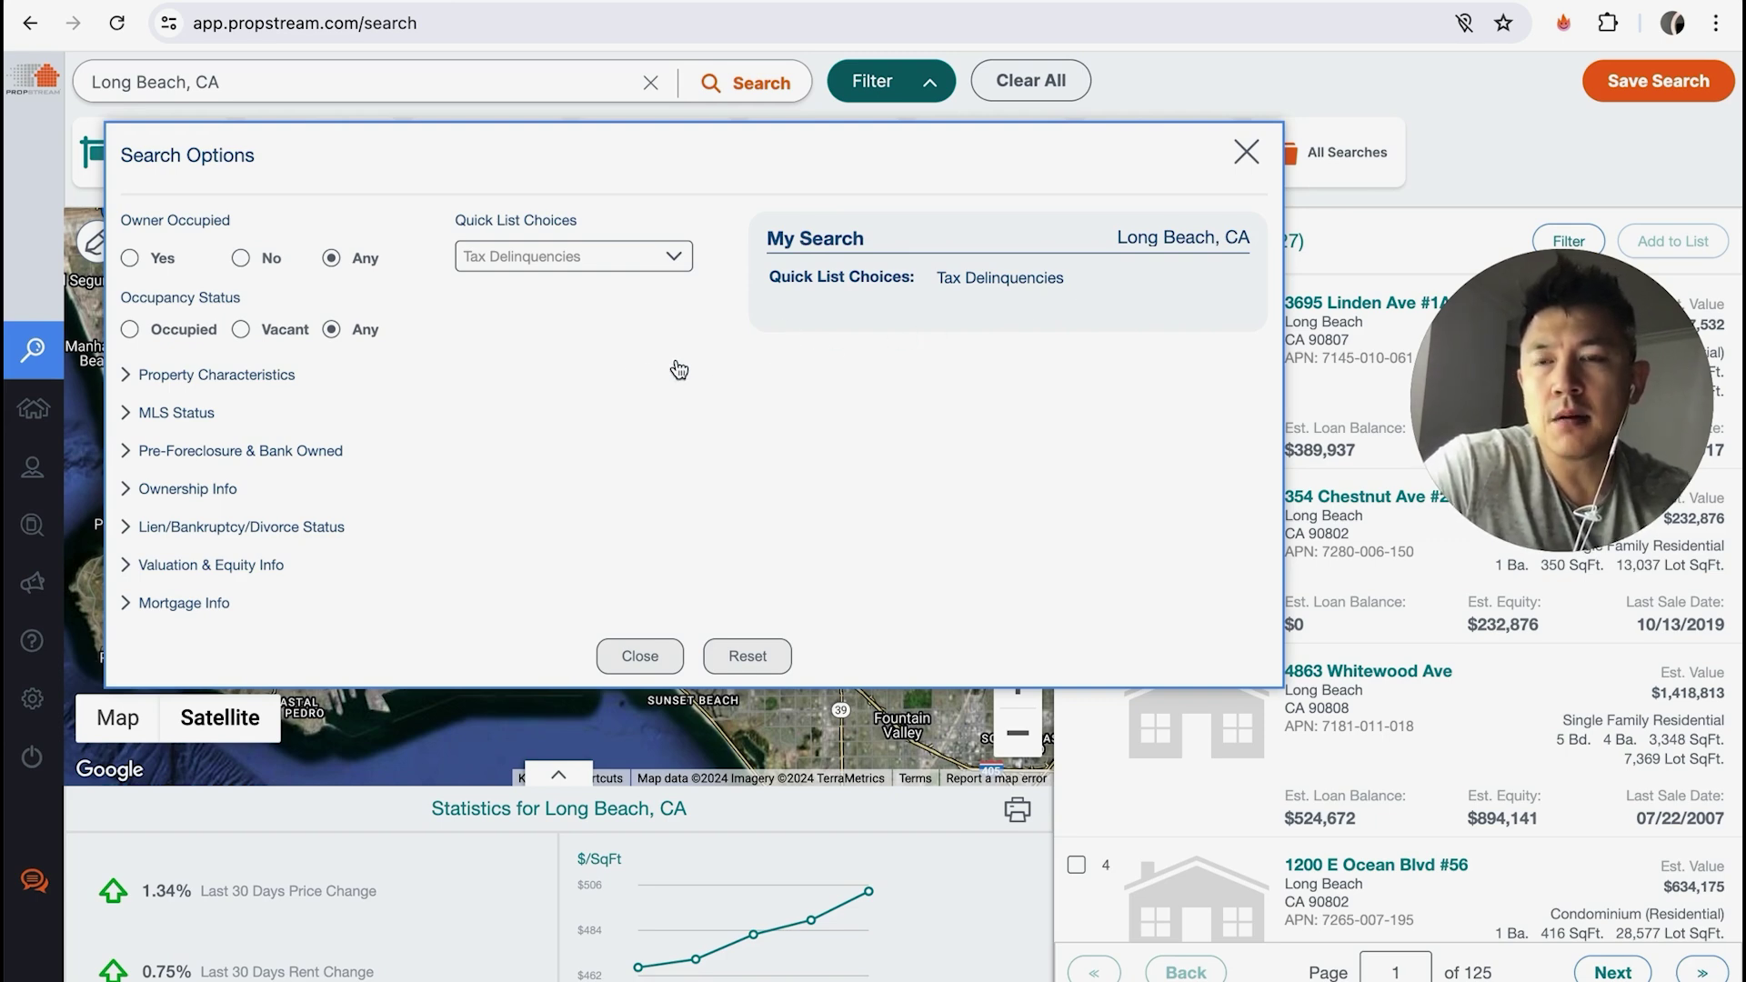
click(150, 418)
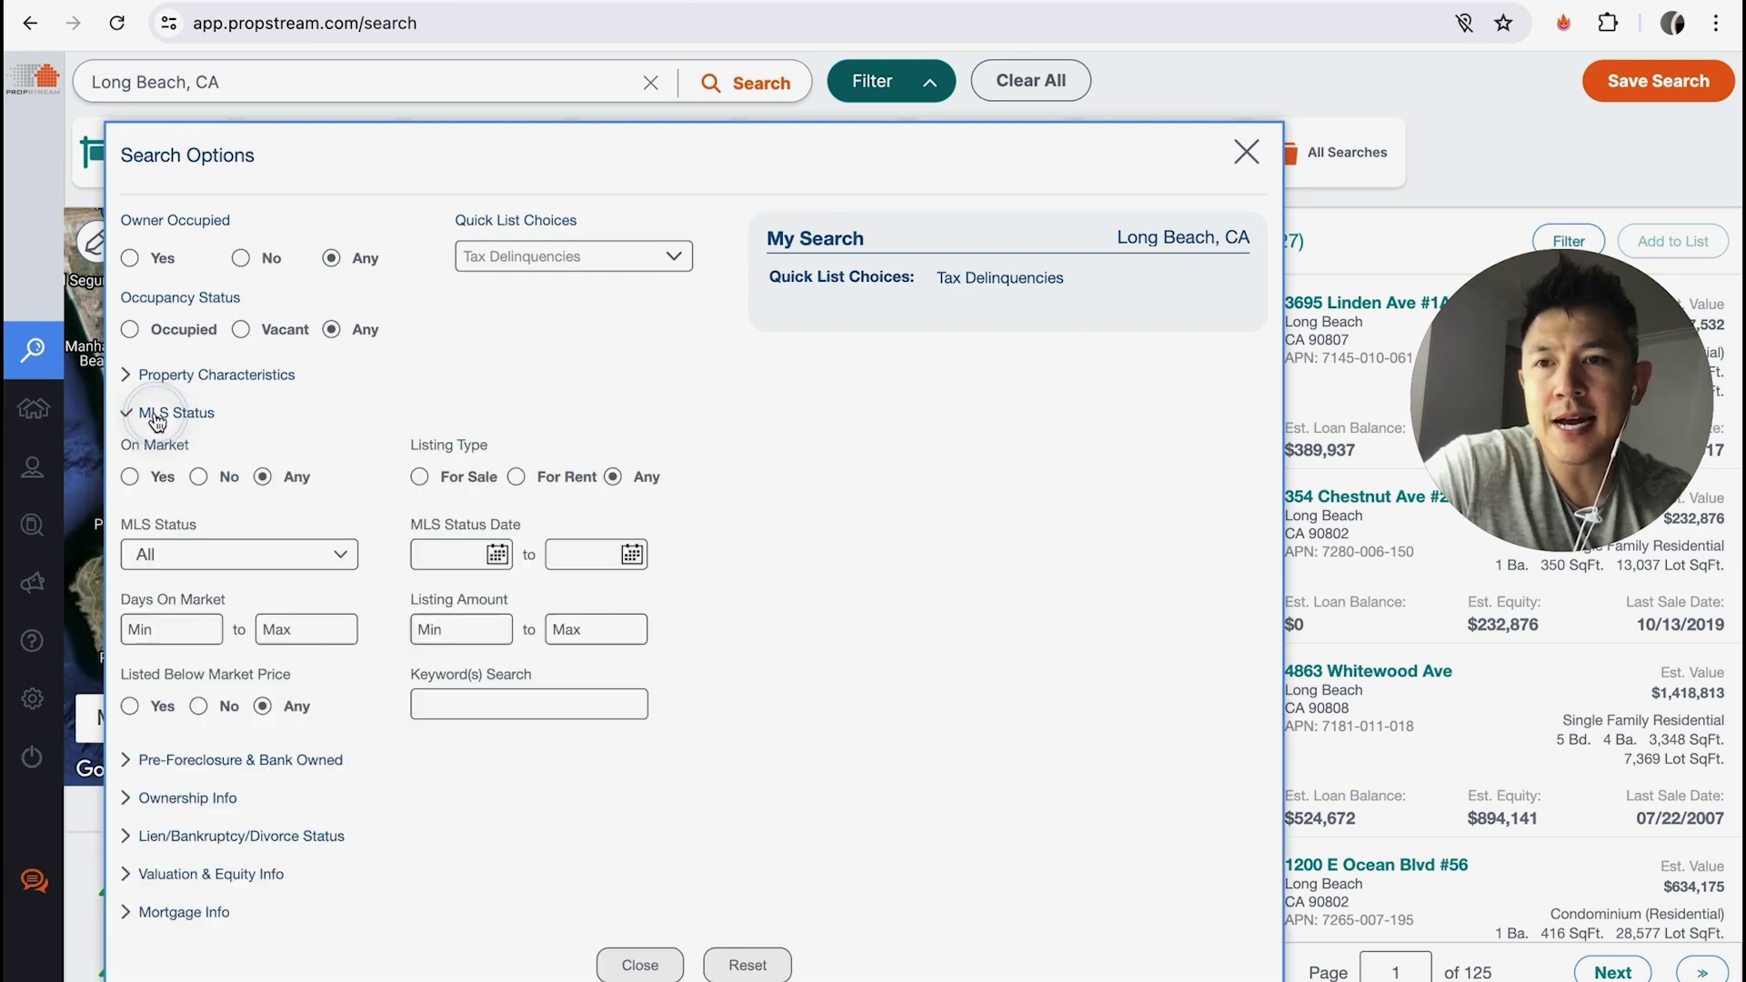
click(199, 467)
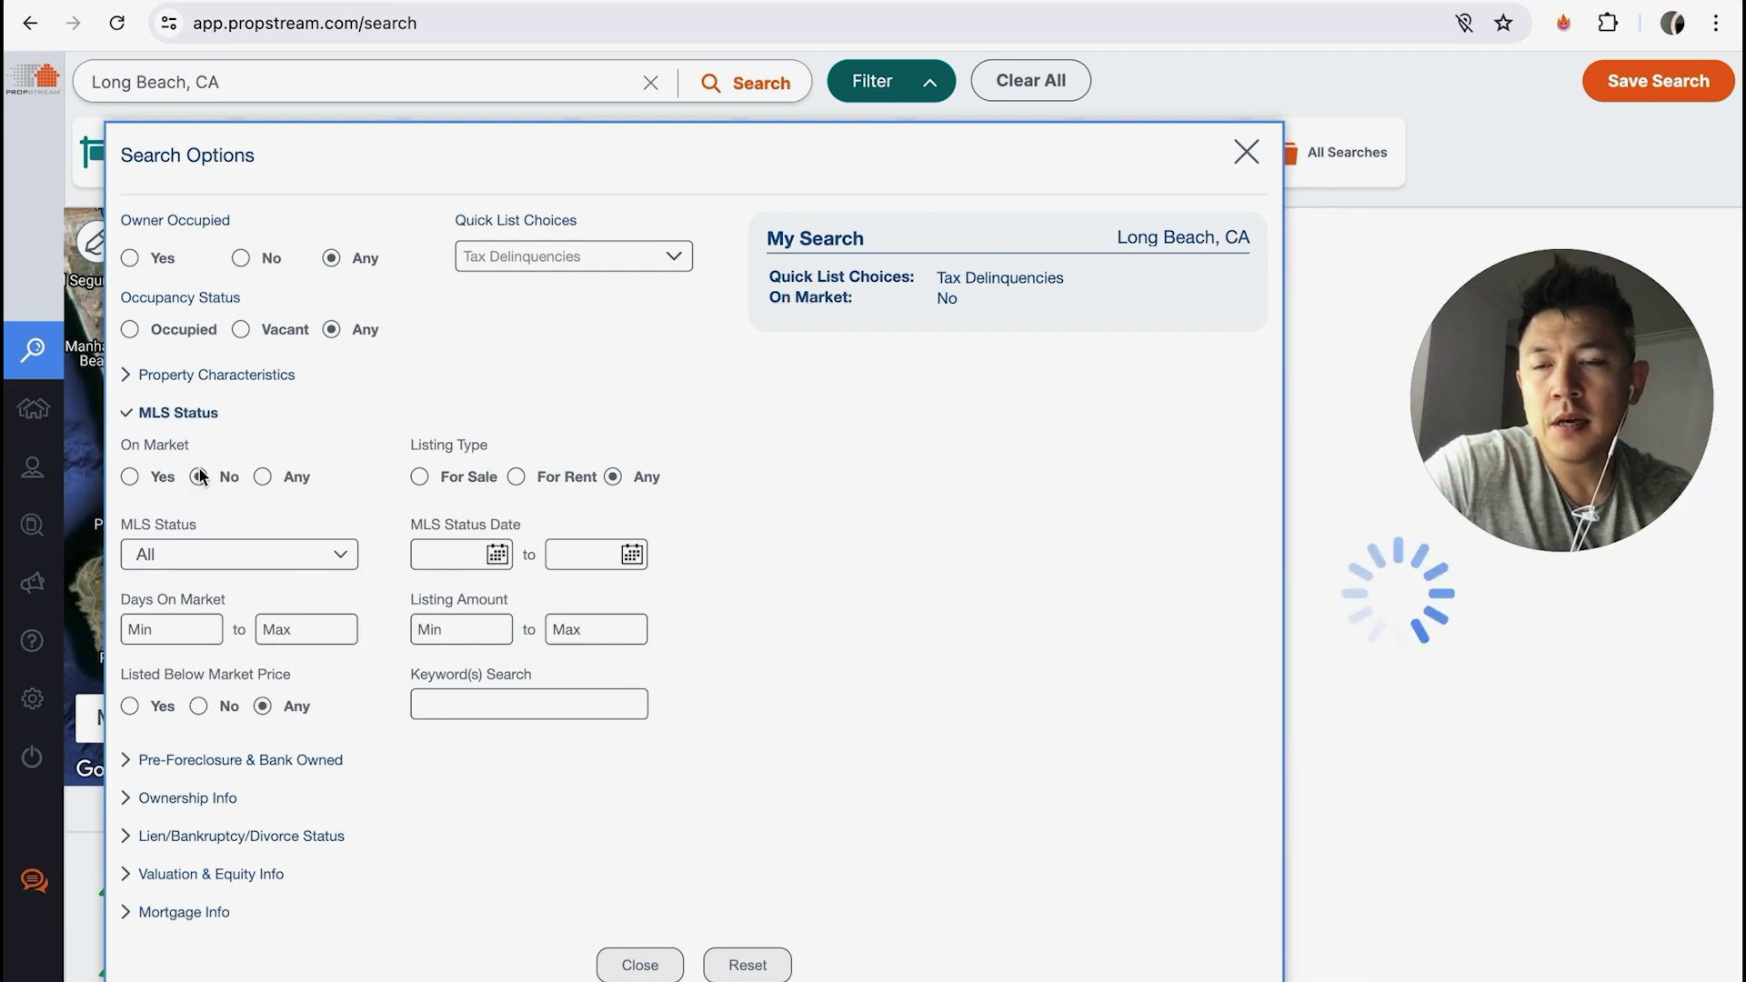
click(1246, 152)
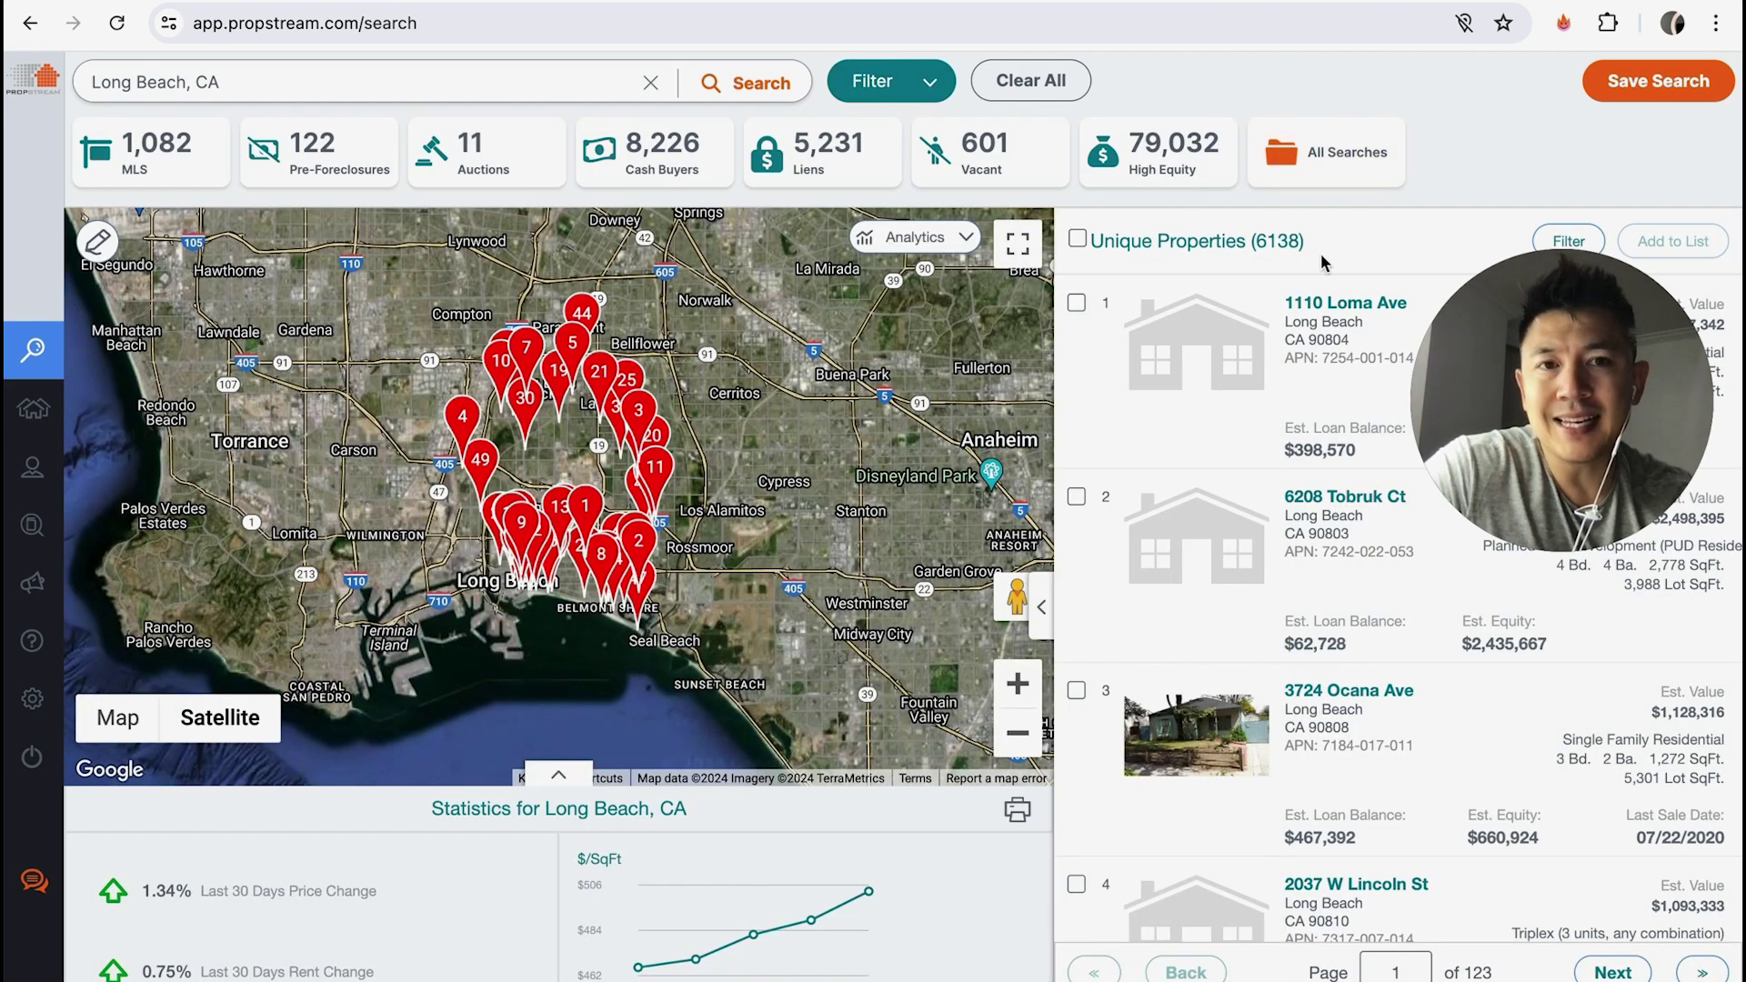
click(882, 91)
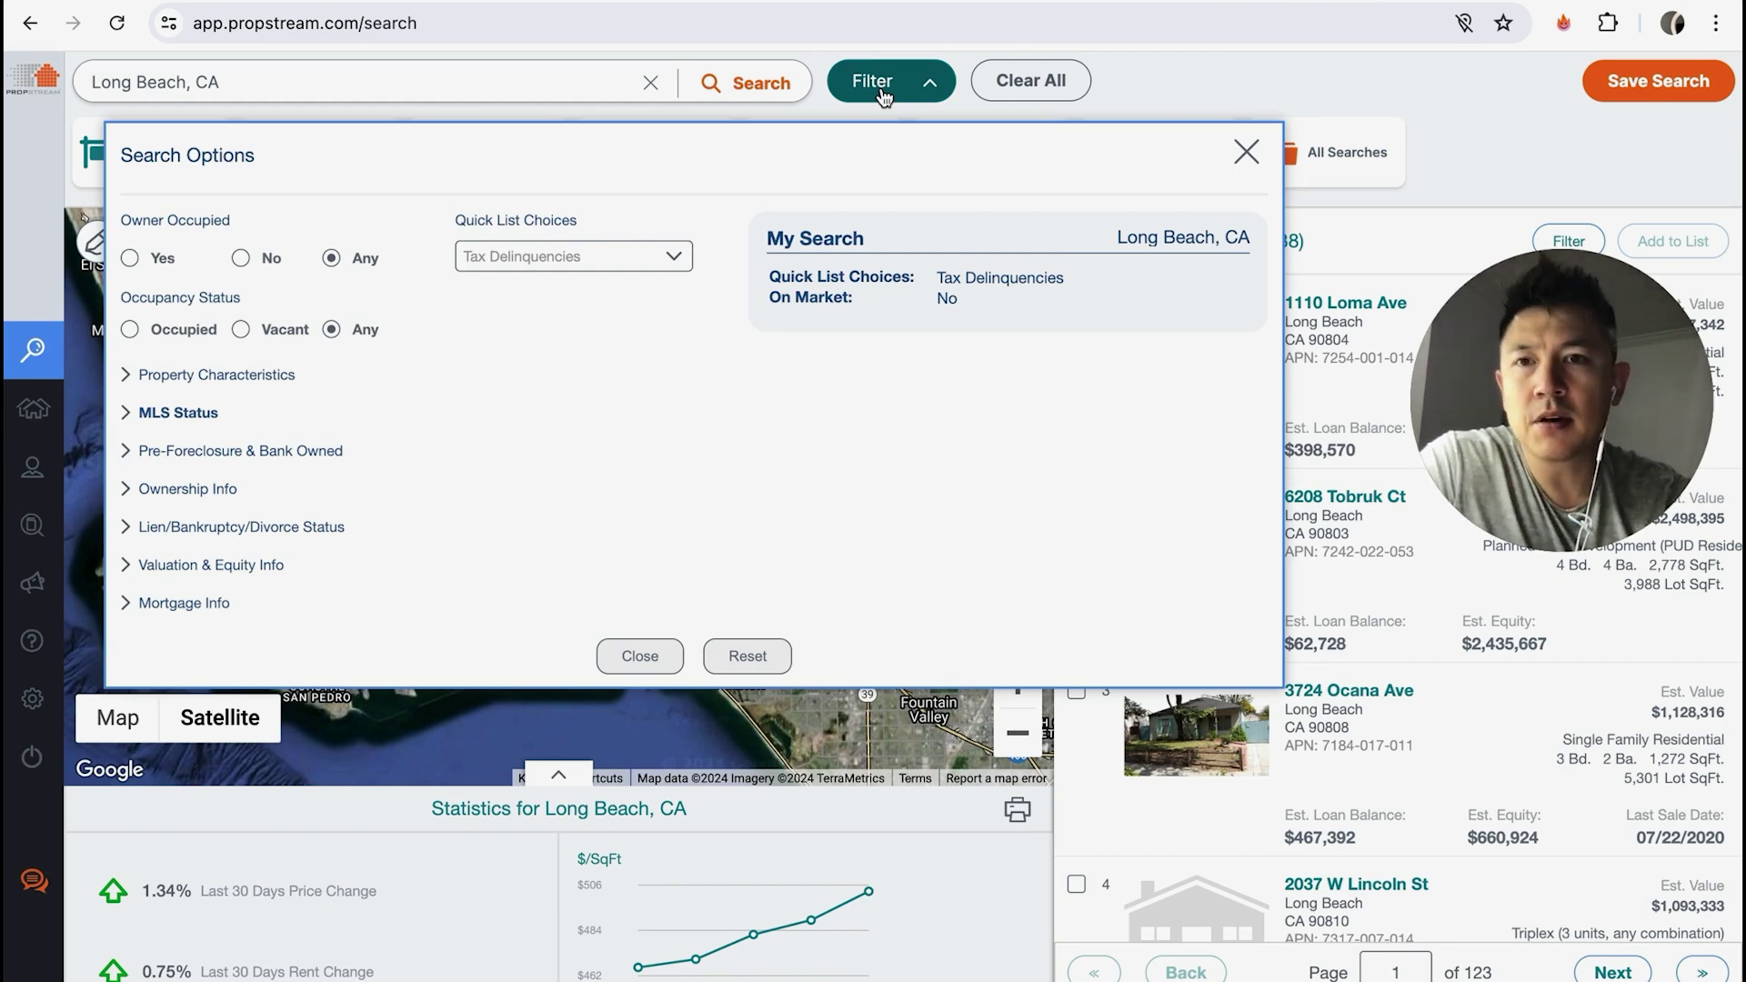
click(1349, 241)
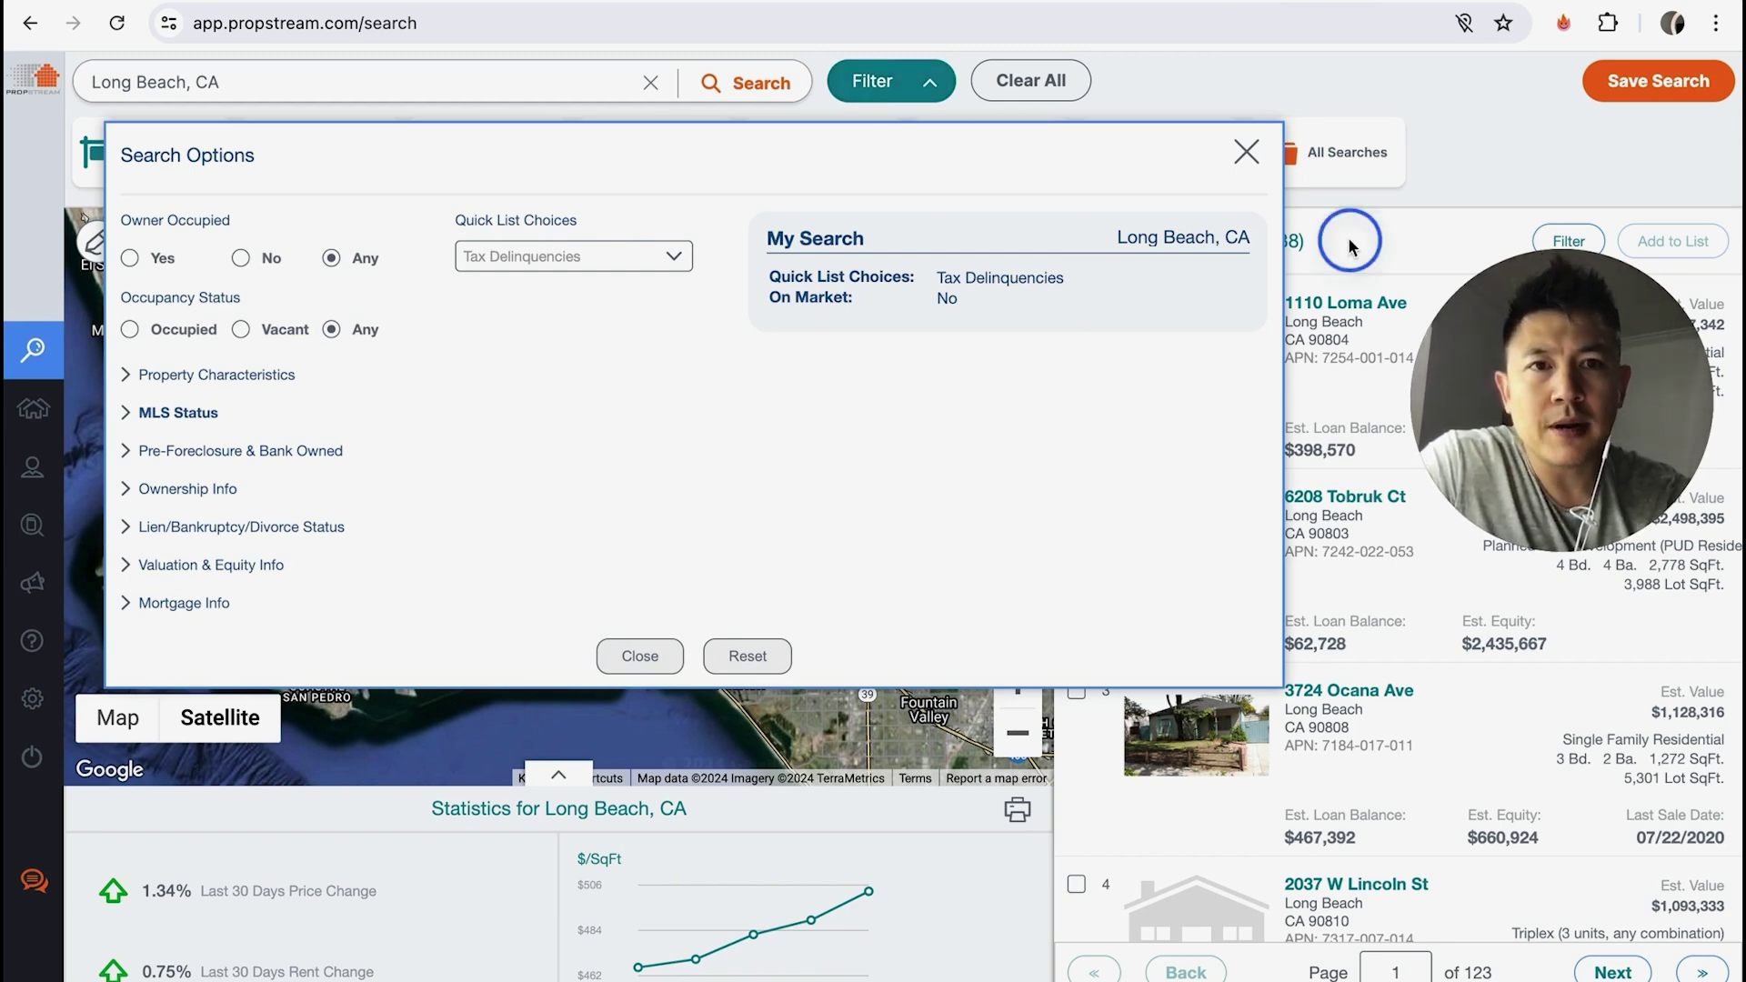
click(924, 82)
click(1239, 301)
click(1434, 183)
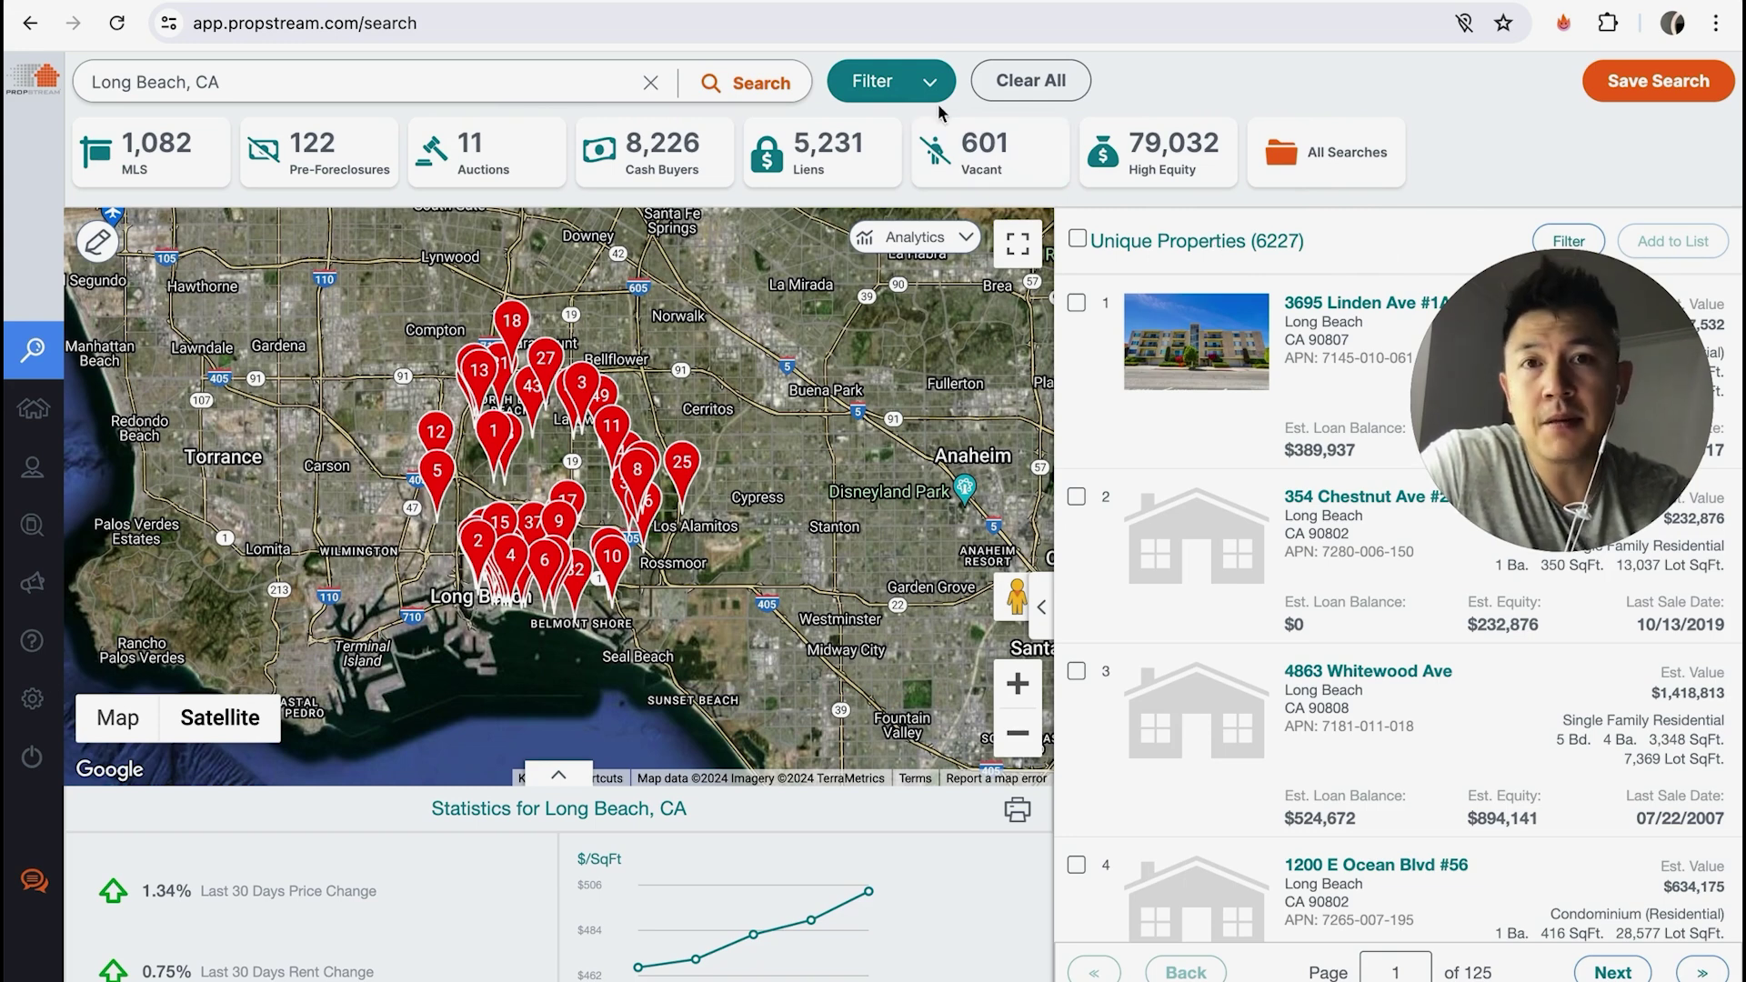
- Set MLS On Market status to No to keep only off-market properties
click(917, 84)
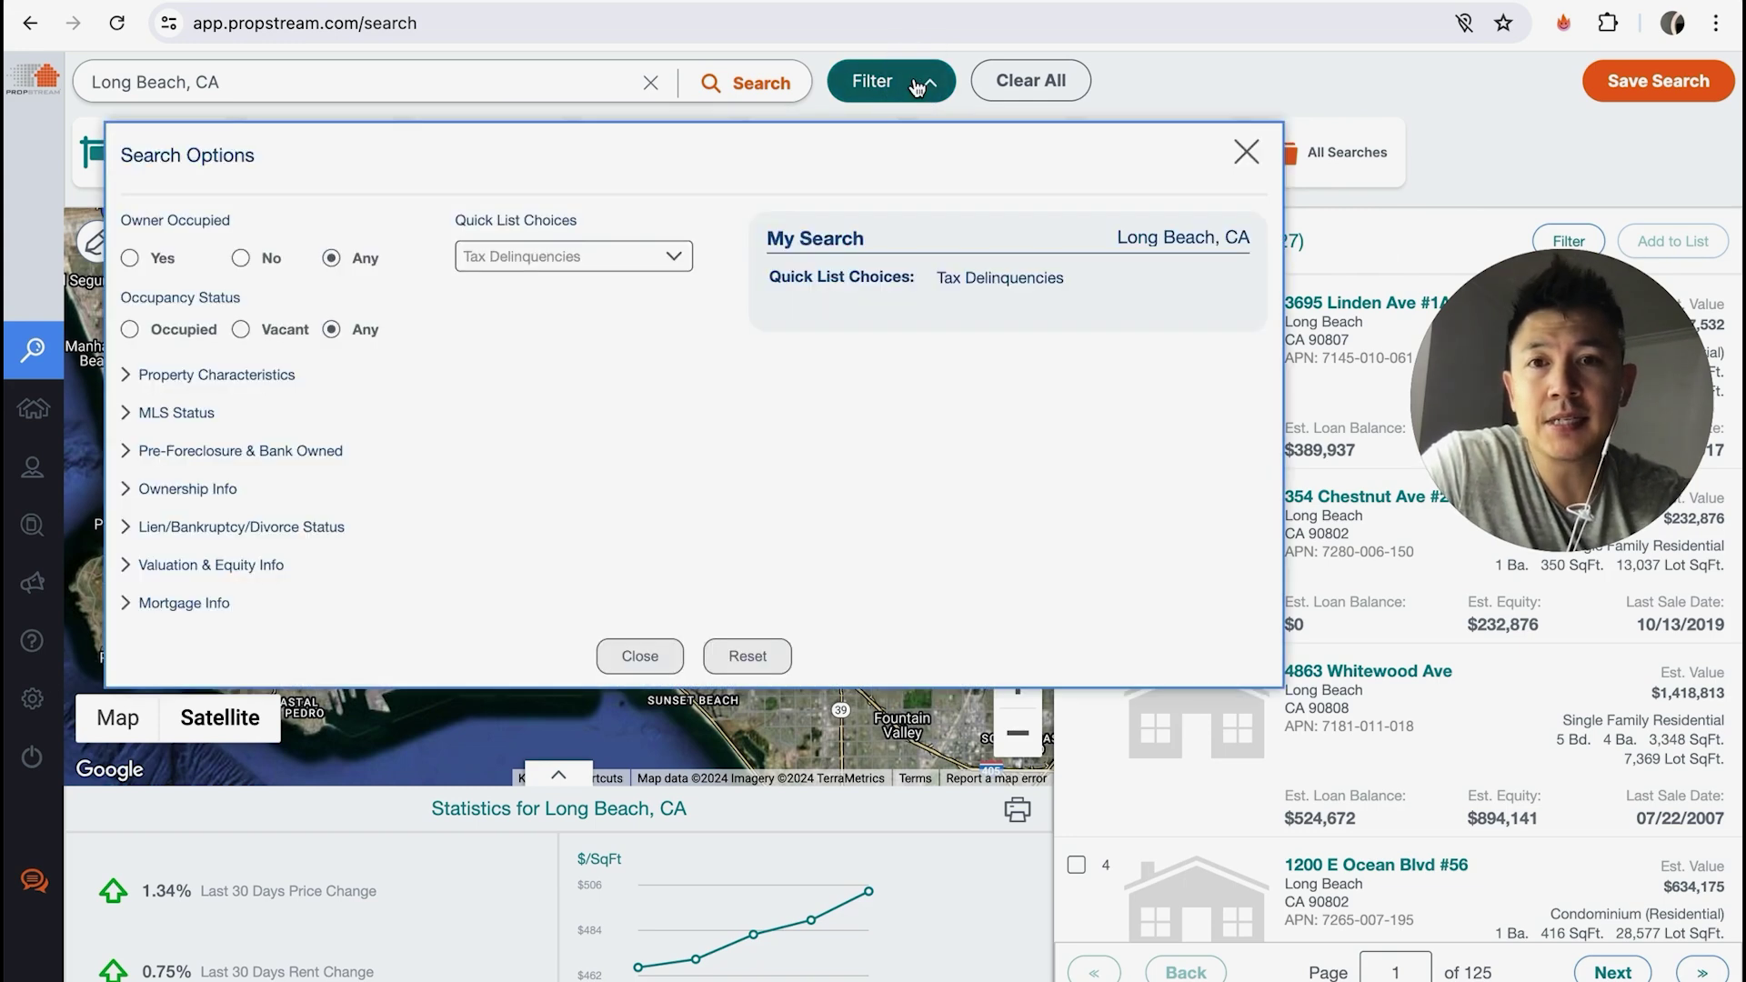
click(192, 416)
click(201, 477)
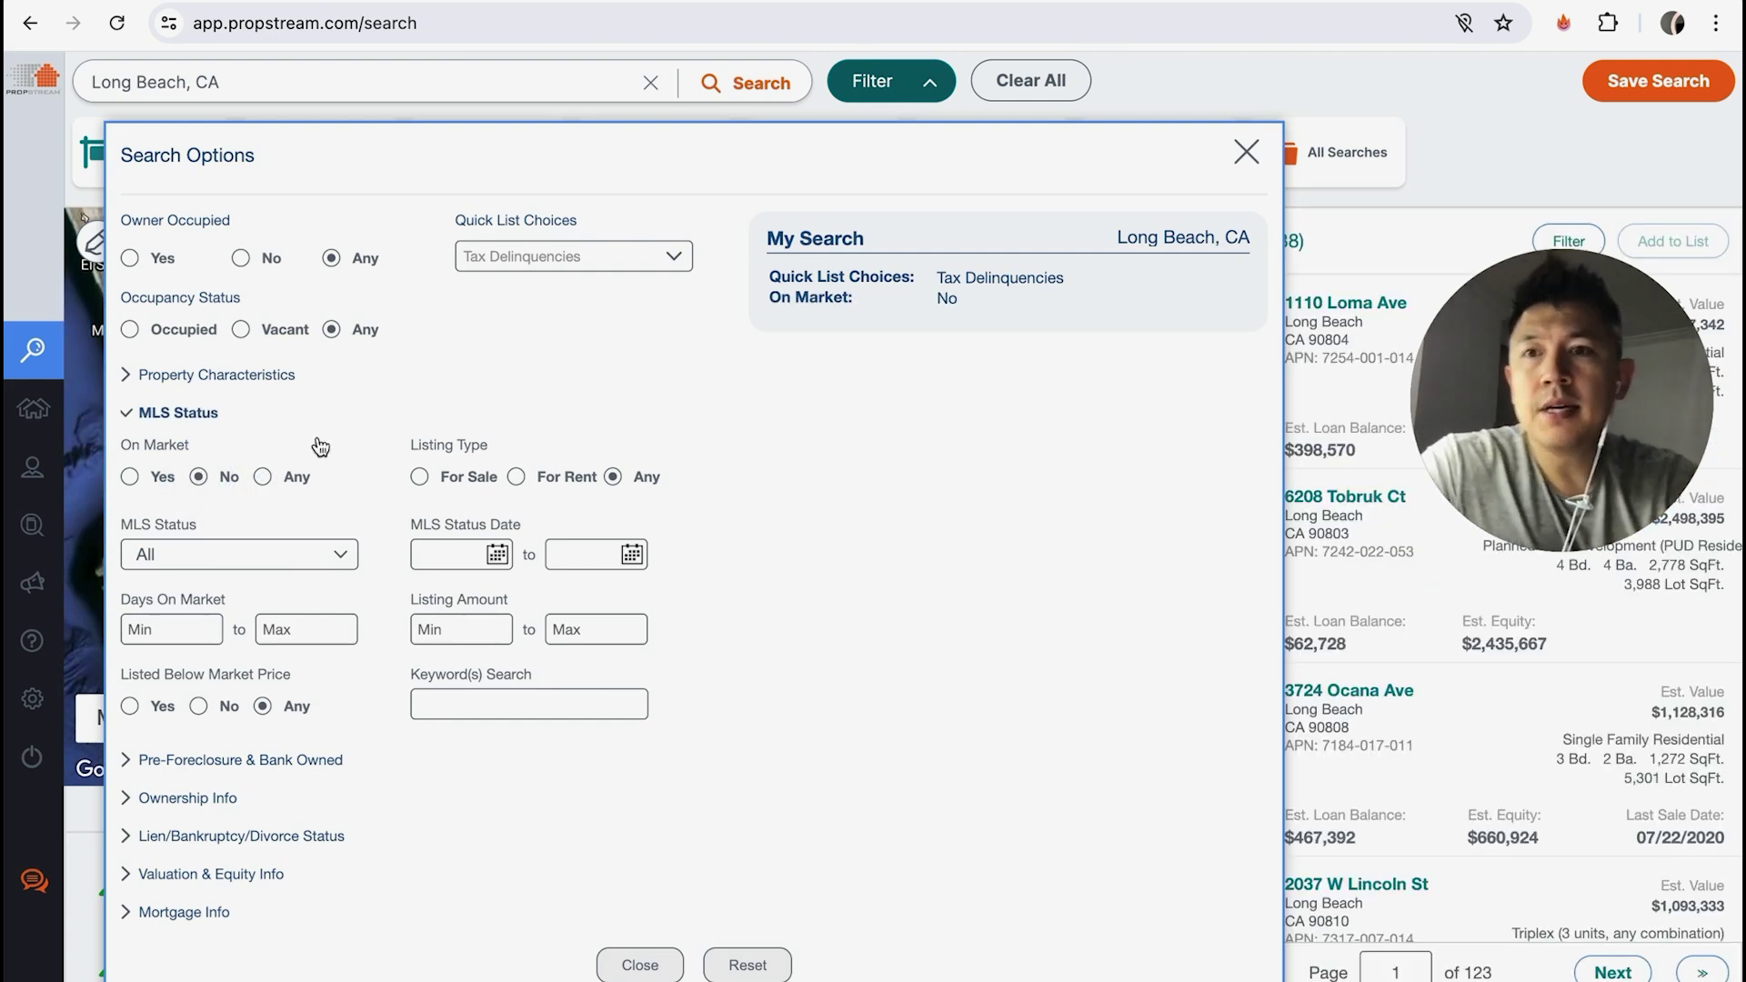
- Limit property types to Single Family, Condo/Townhouse and Multi-Family 2-4
click(245, 380)
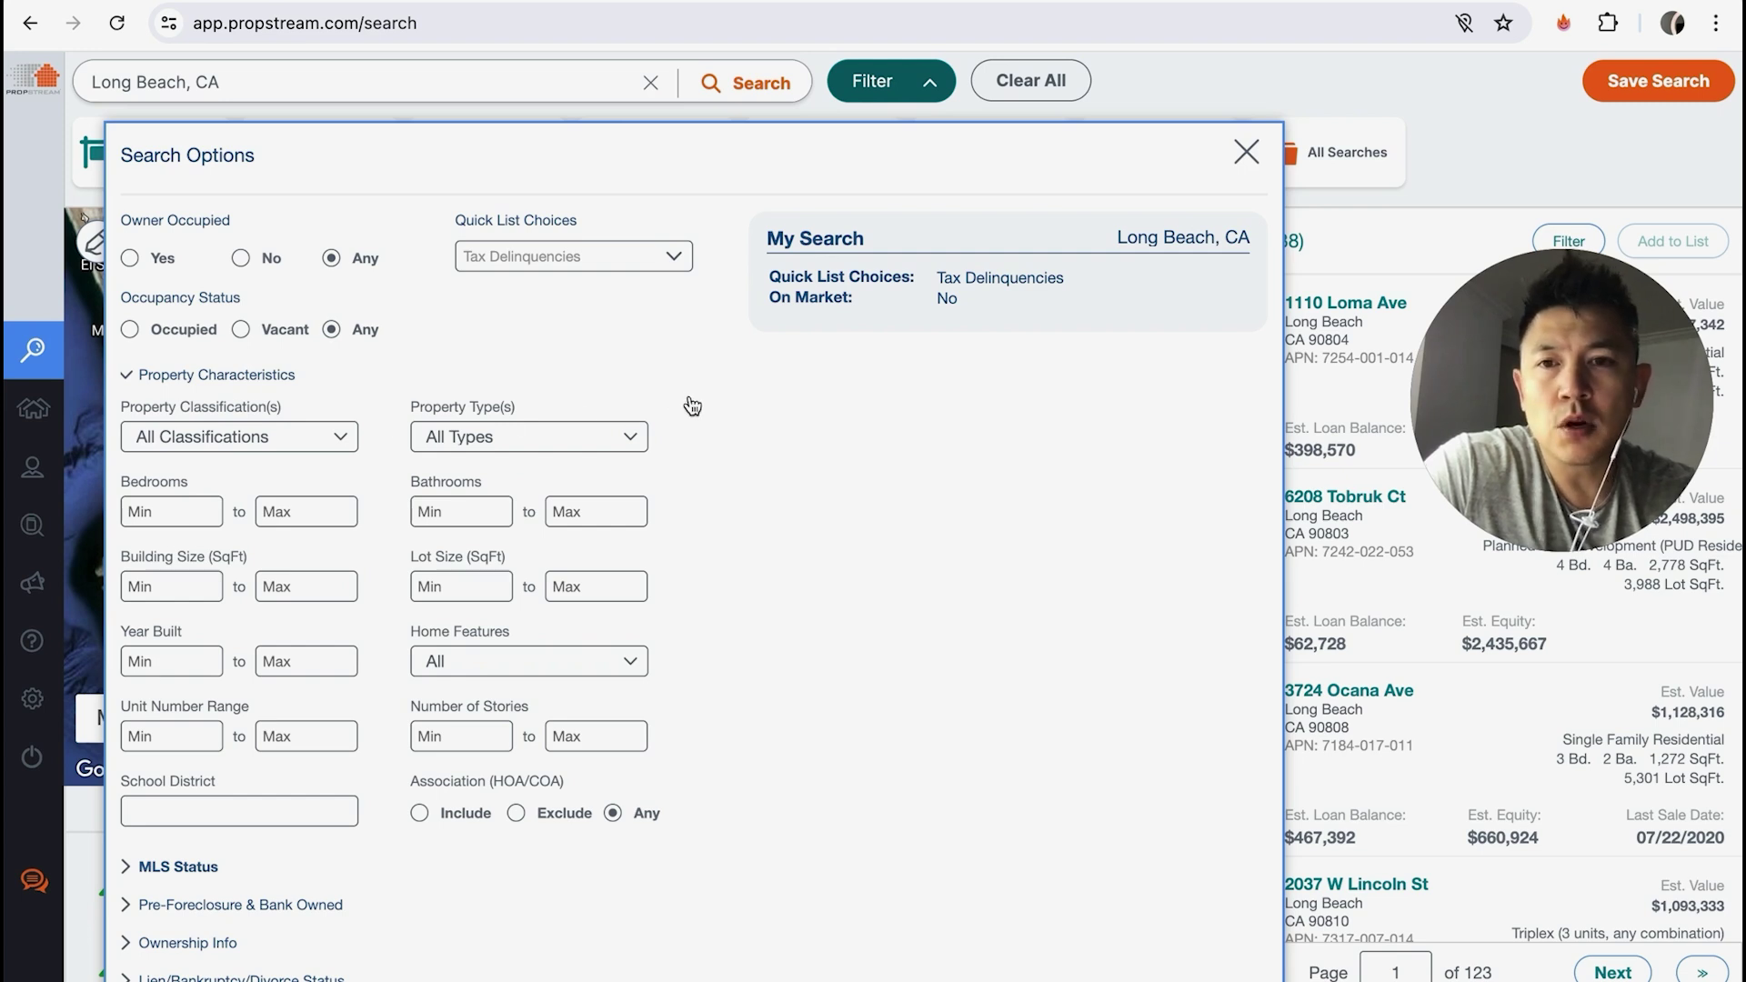
click(552, 438)
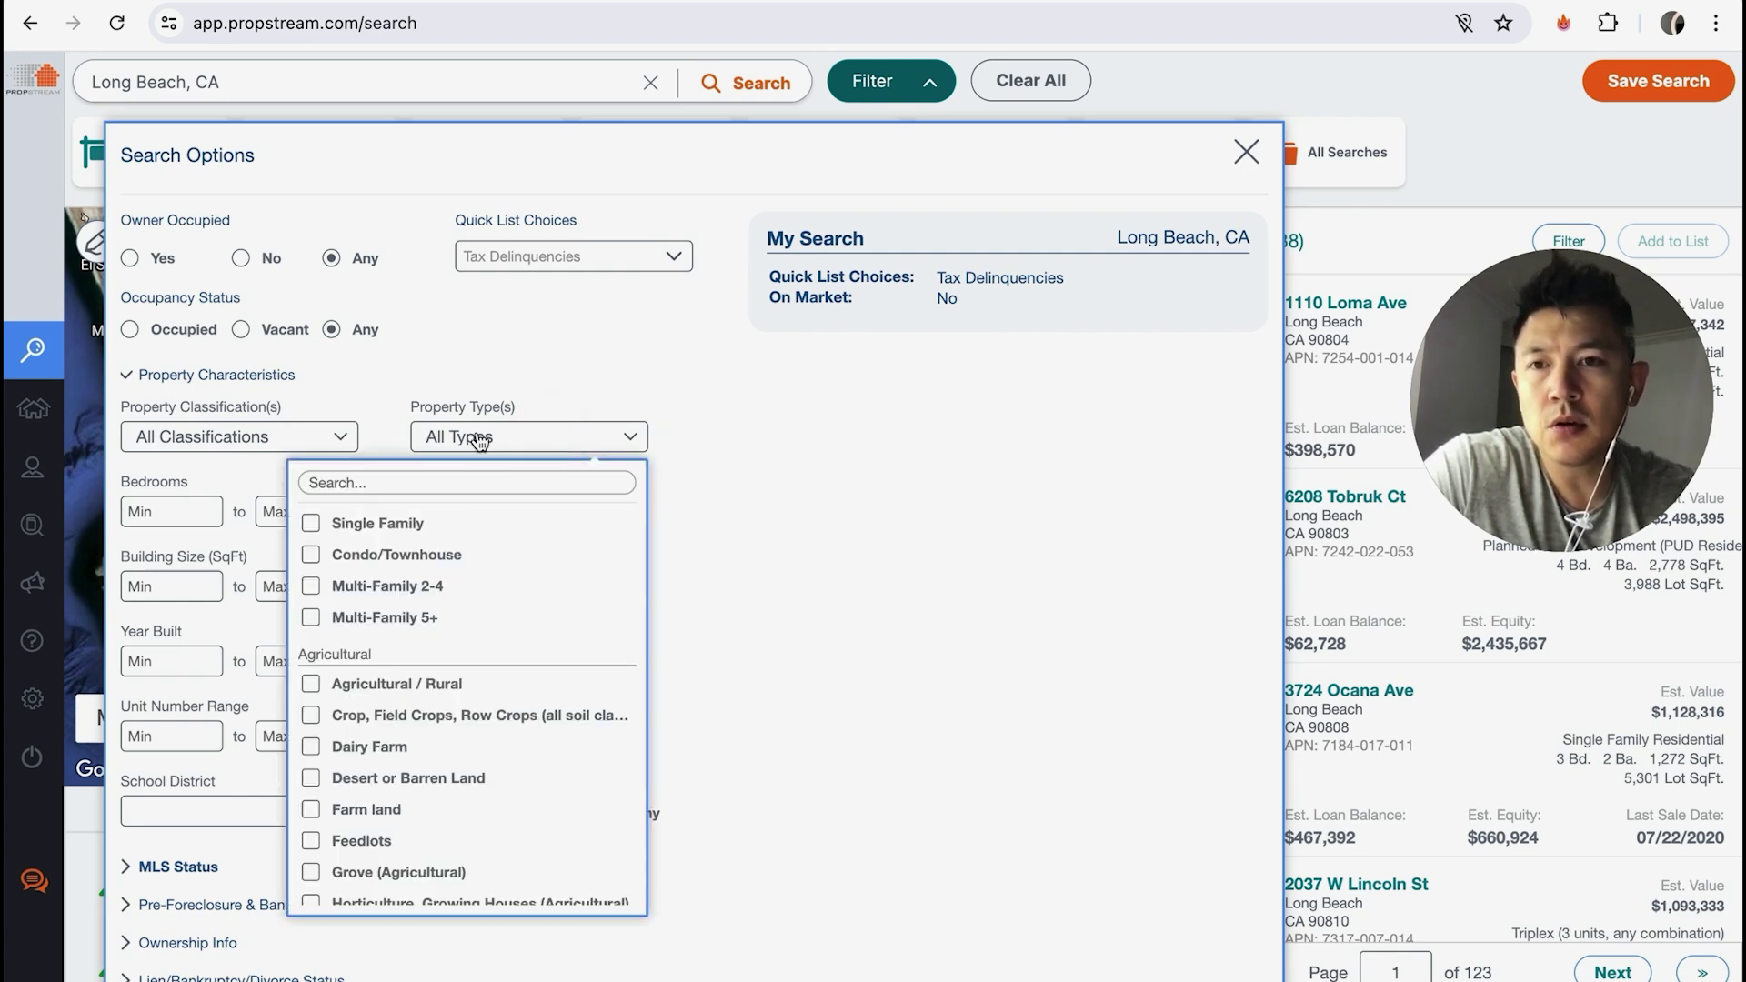
click(311, 523)
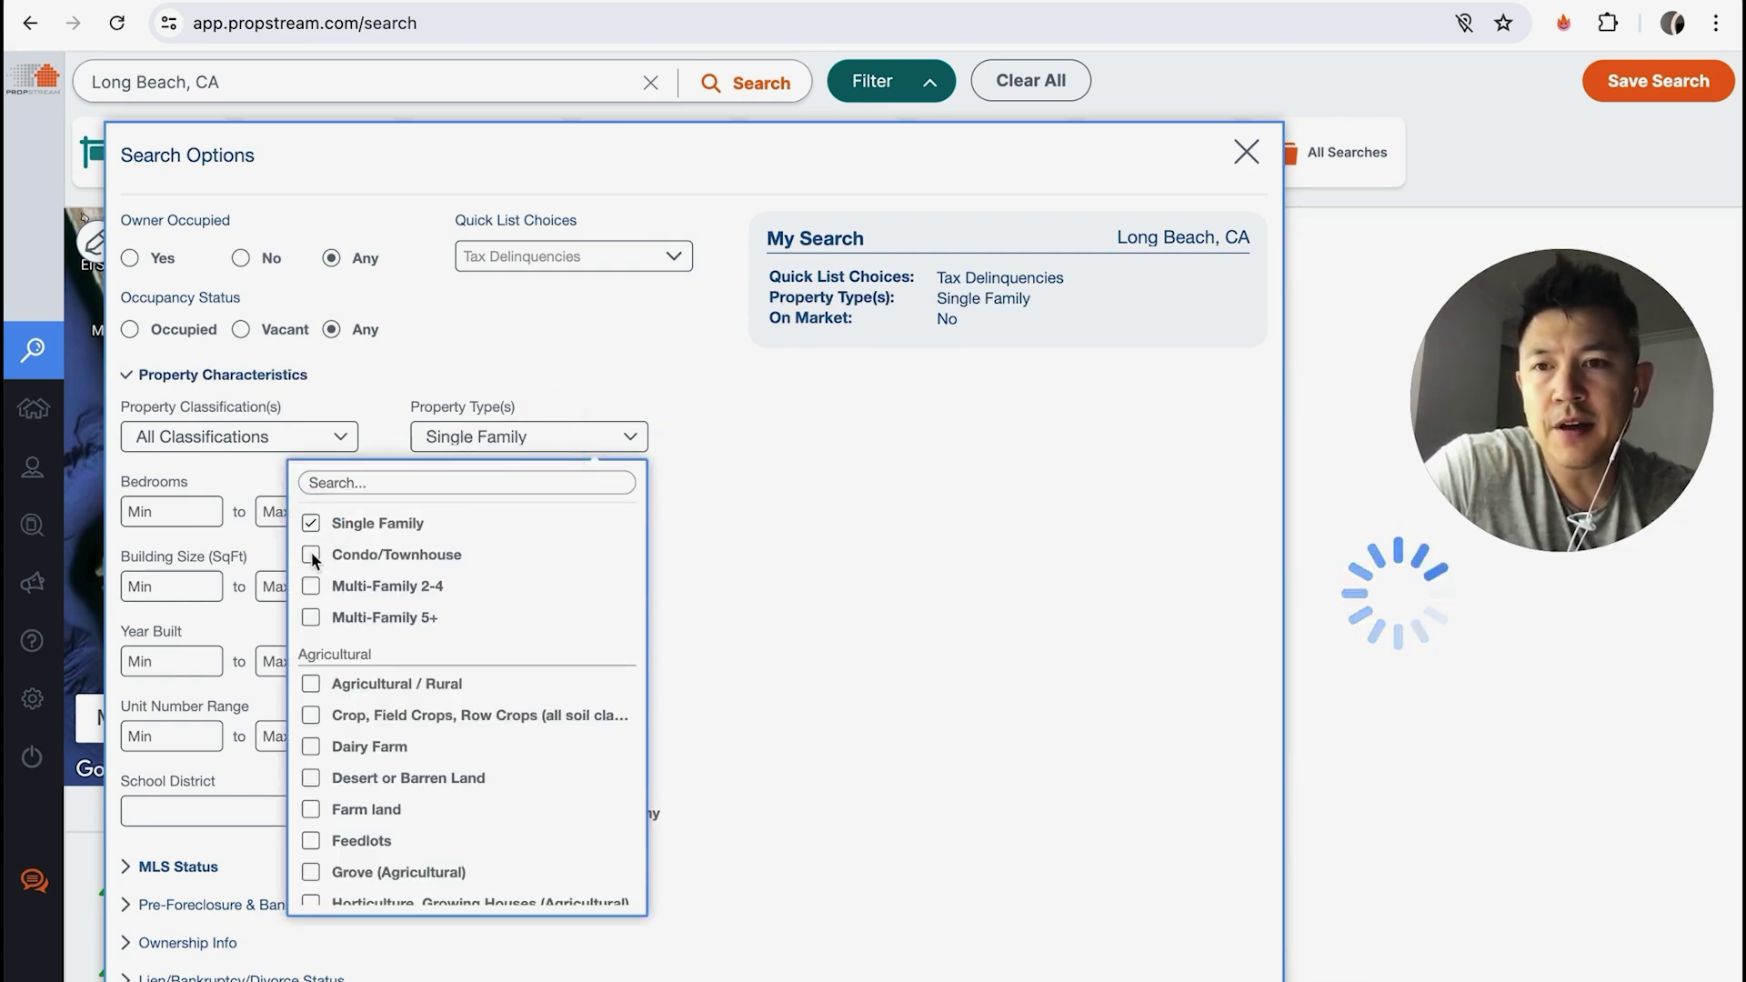
click(311, 555)
click(311, 586)
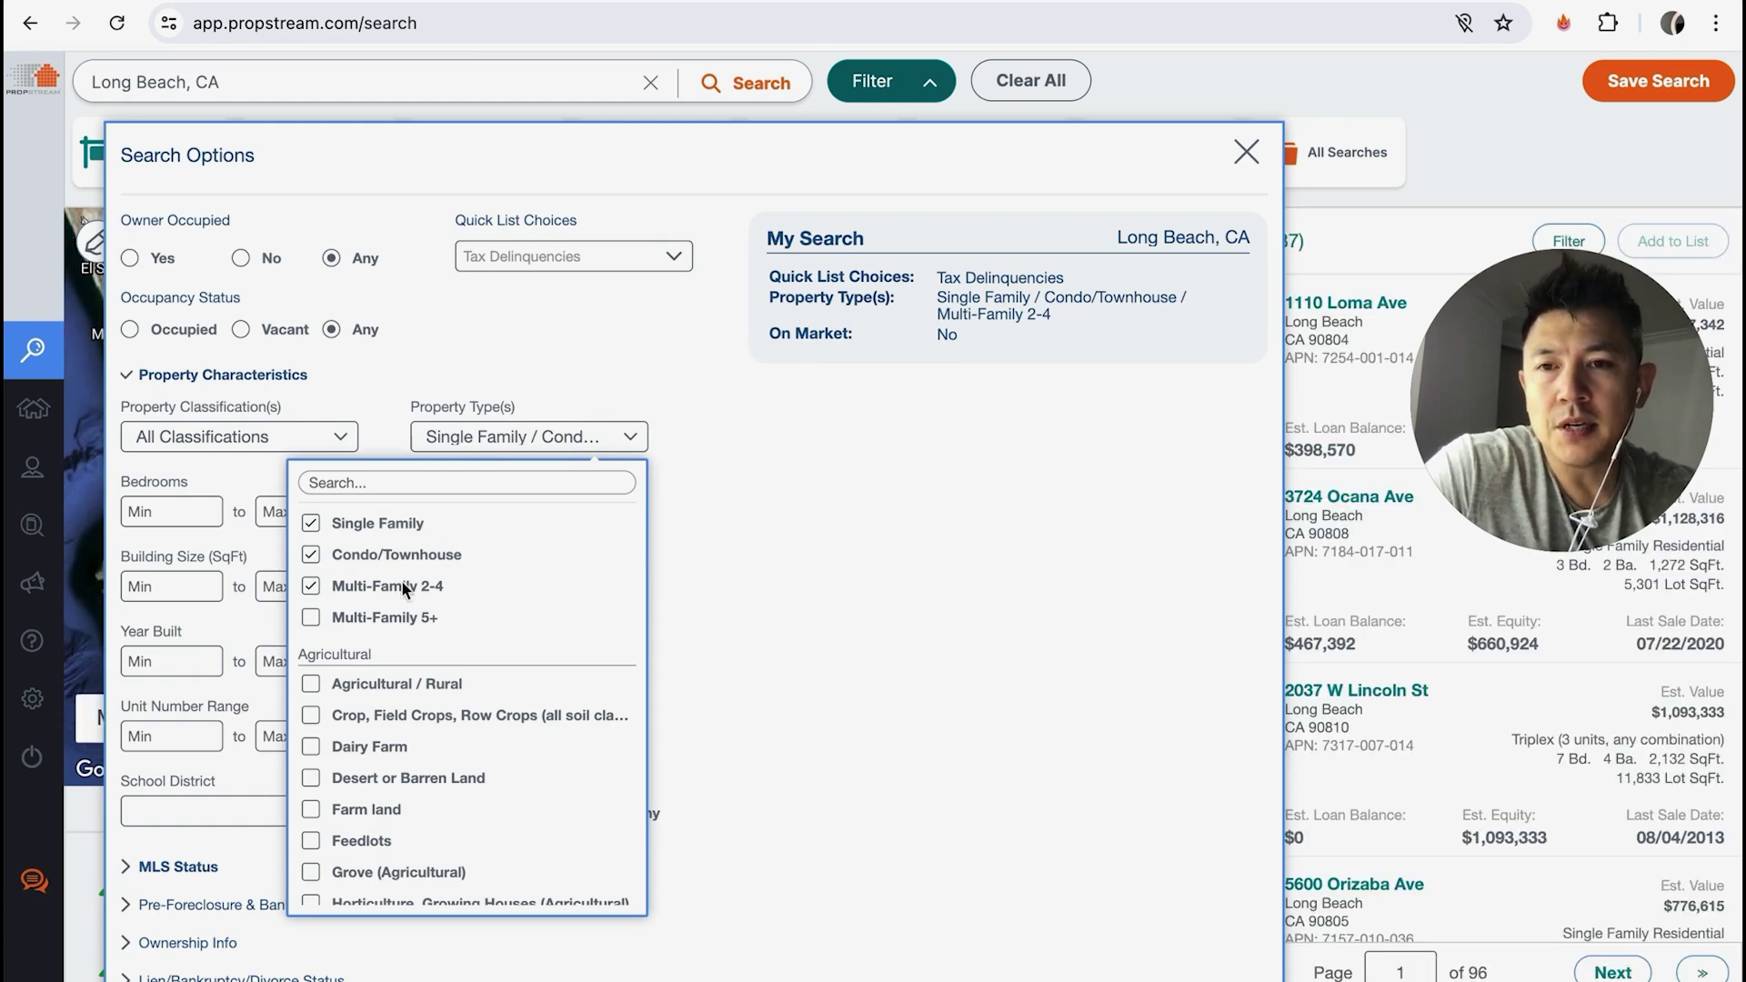
click(1246, 152)
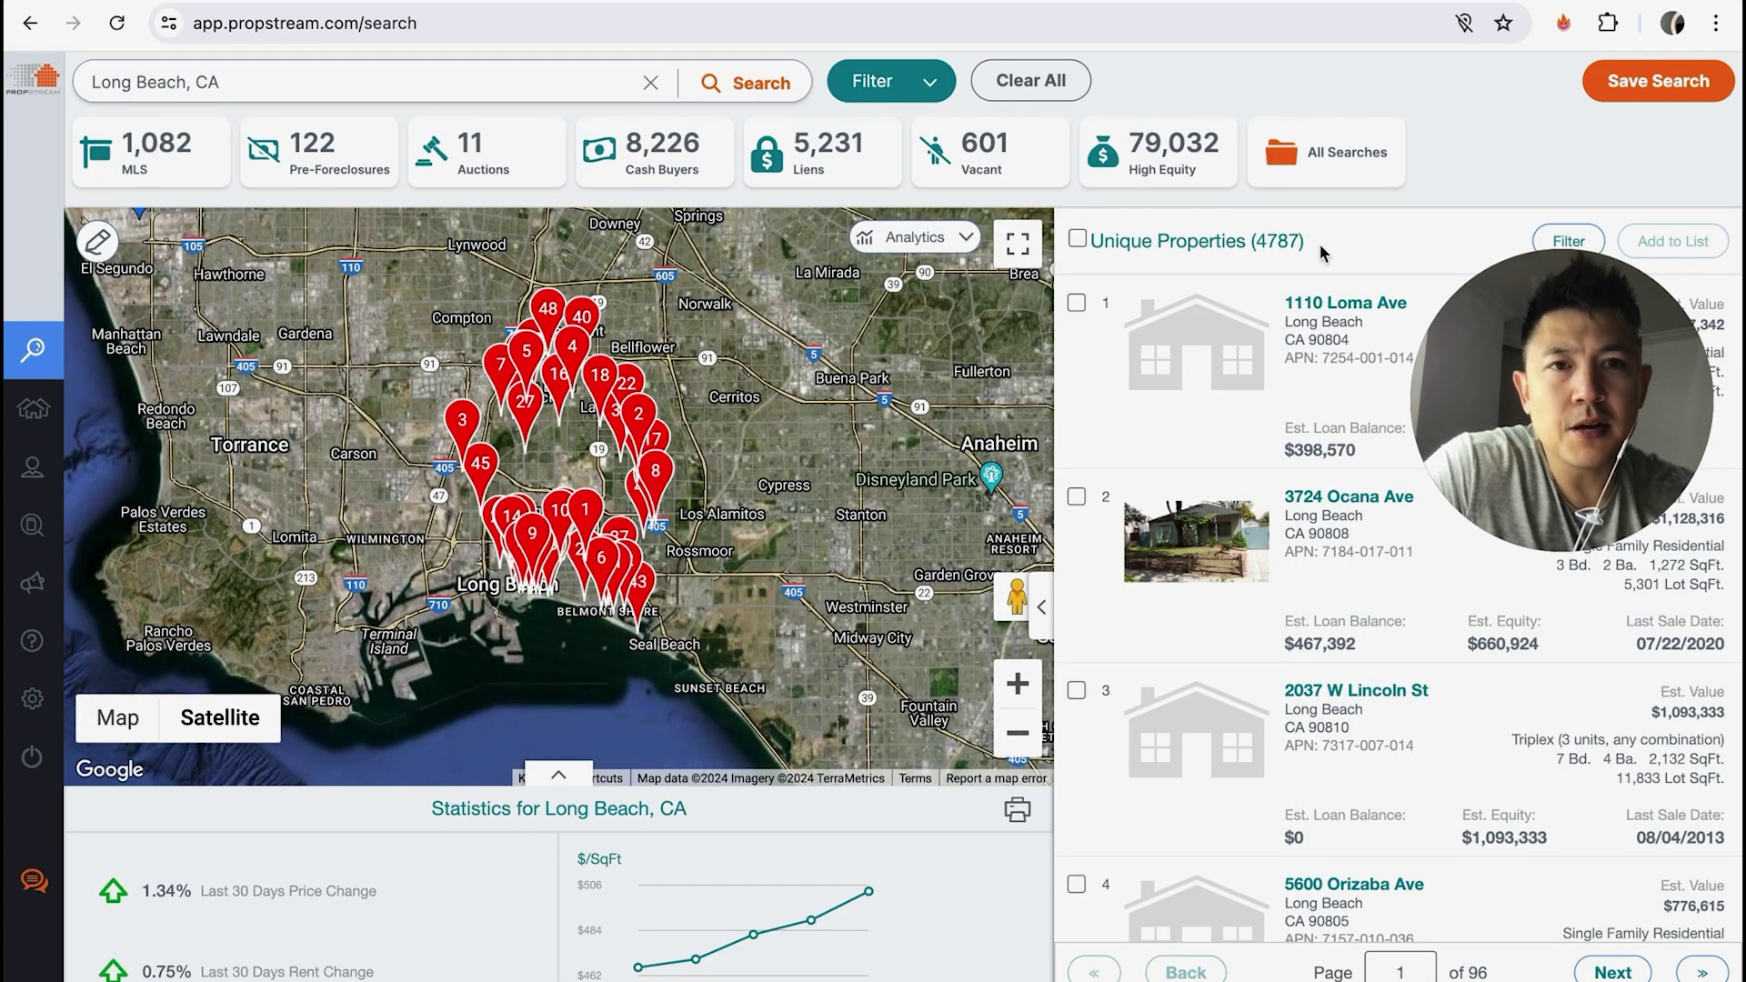
- Set Years of Ownership to a minimum of 3 and a maximum of 30
click(873, 84)
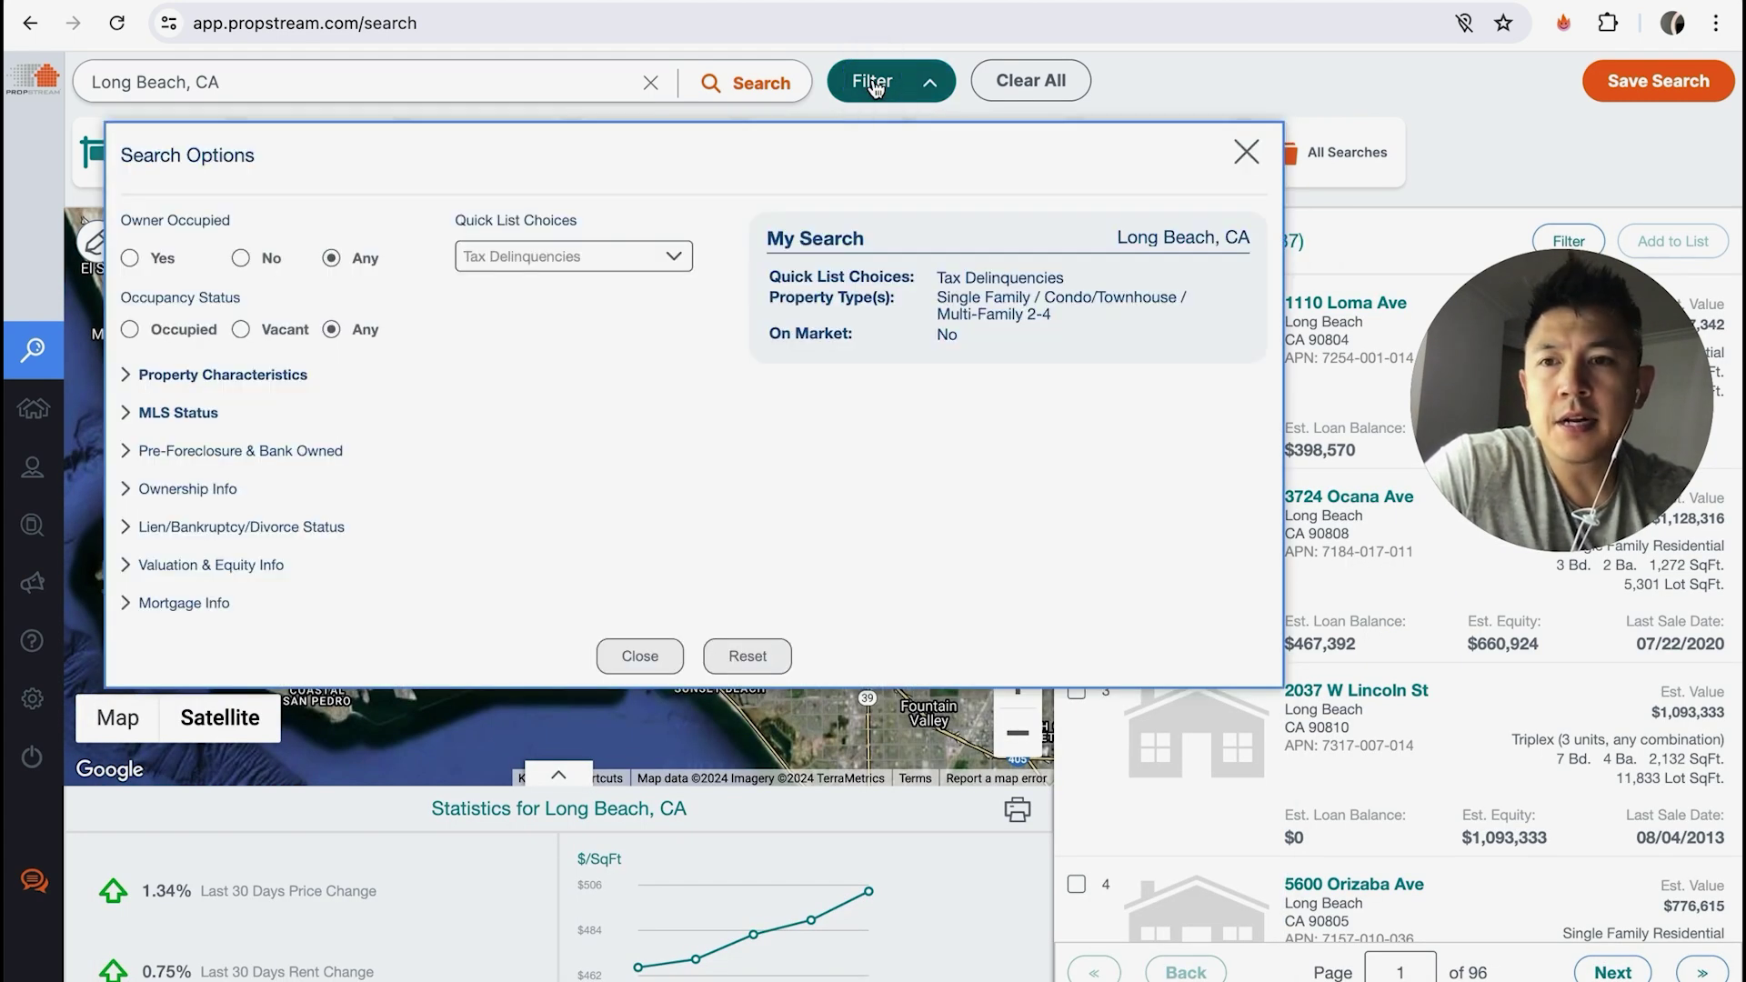
click(188, 491)
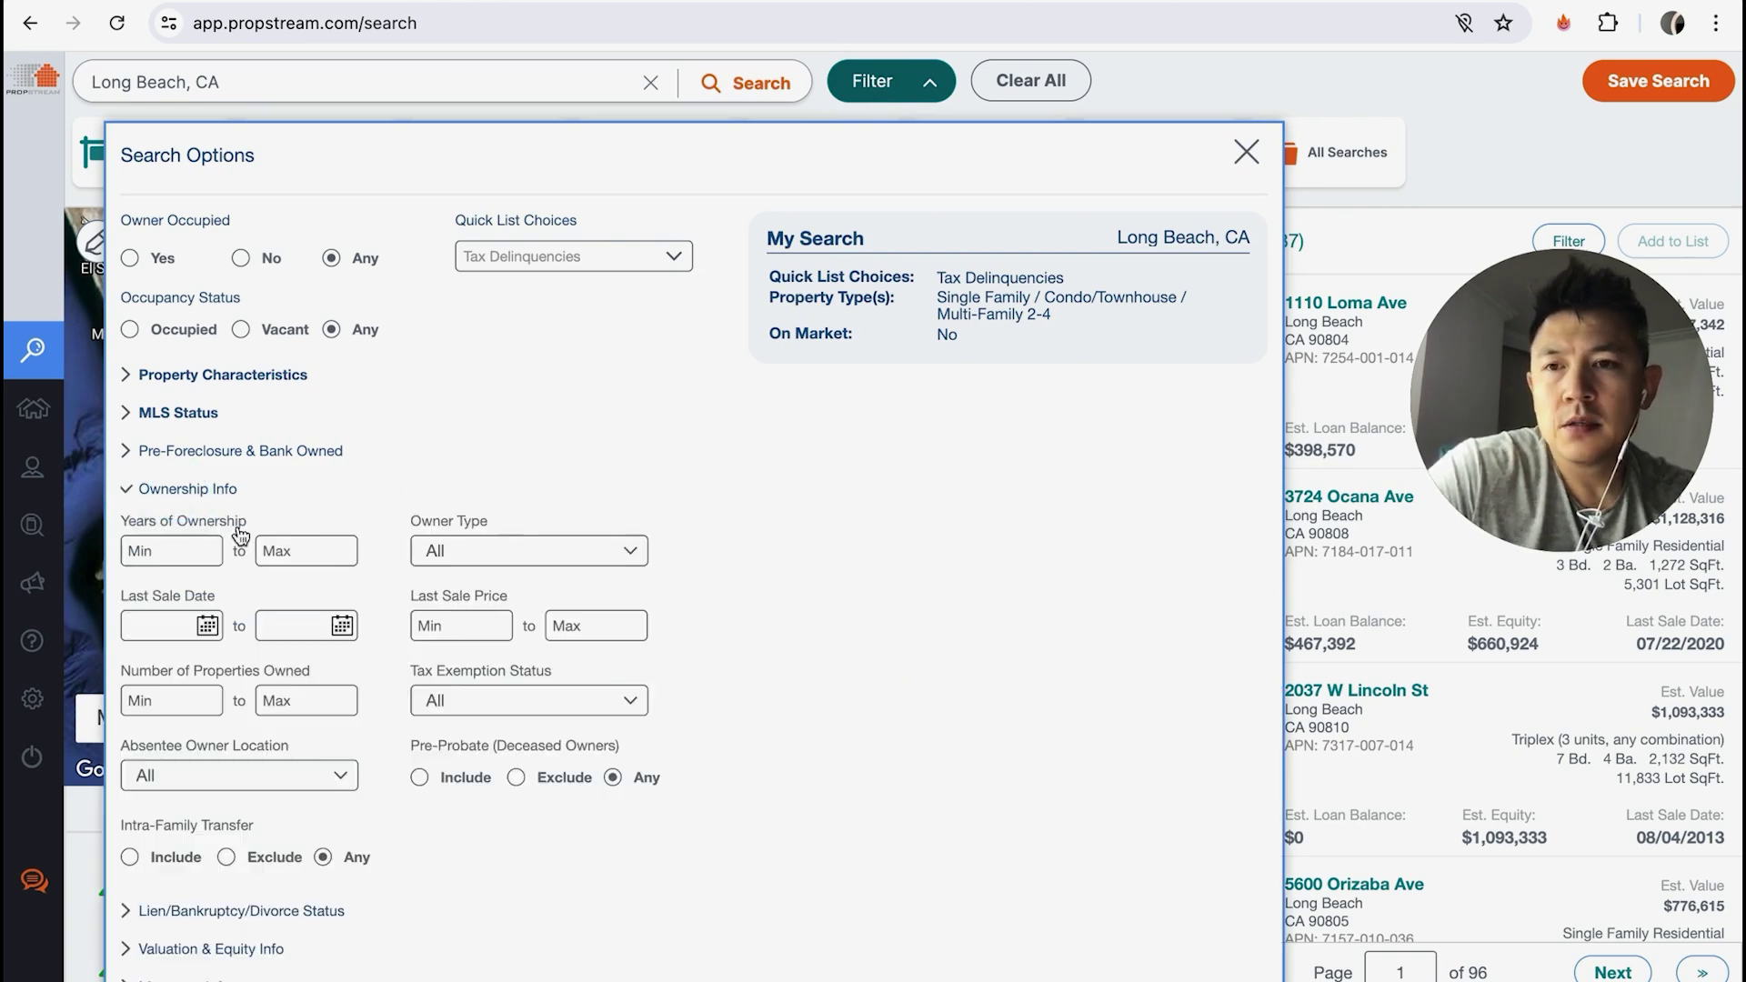
click(304, 550)
text(30)
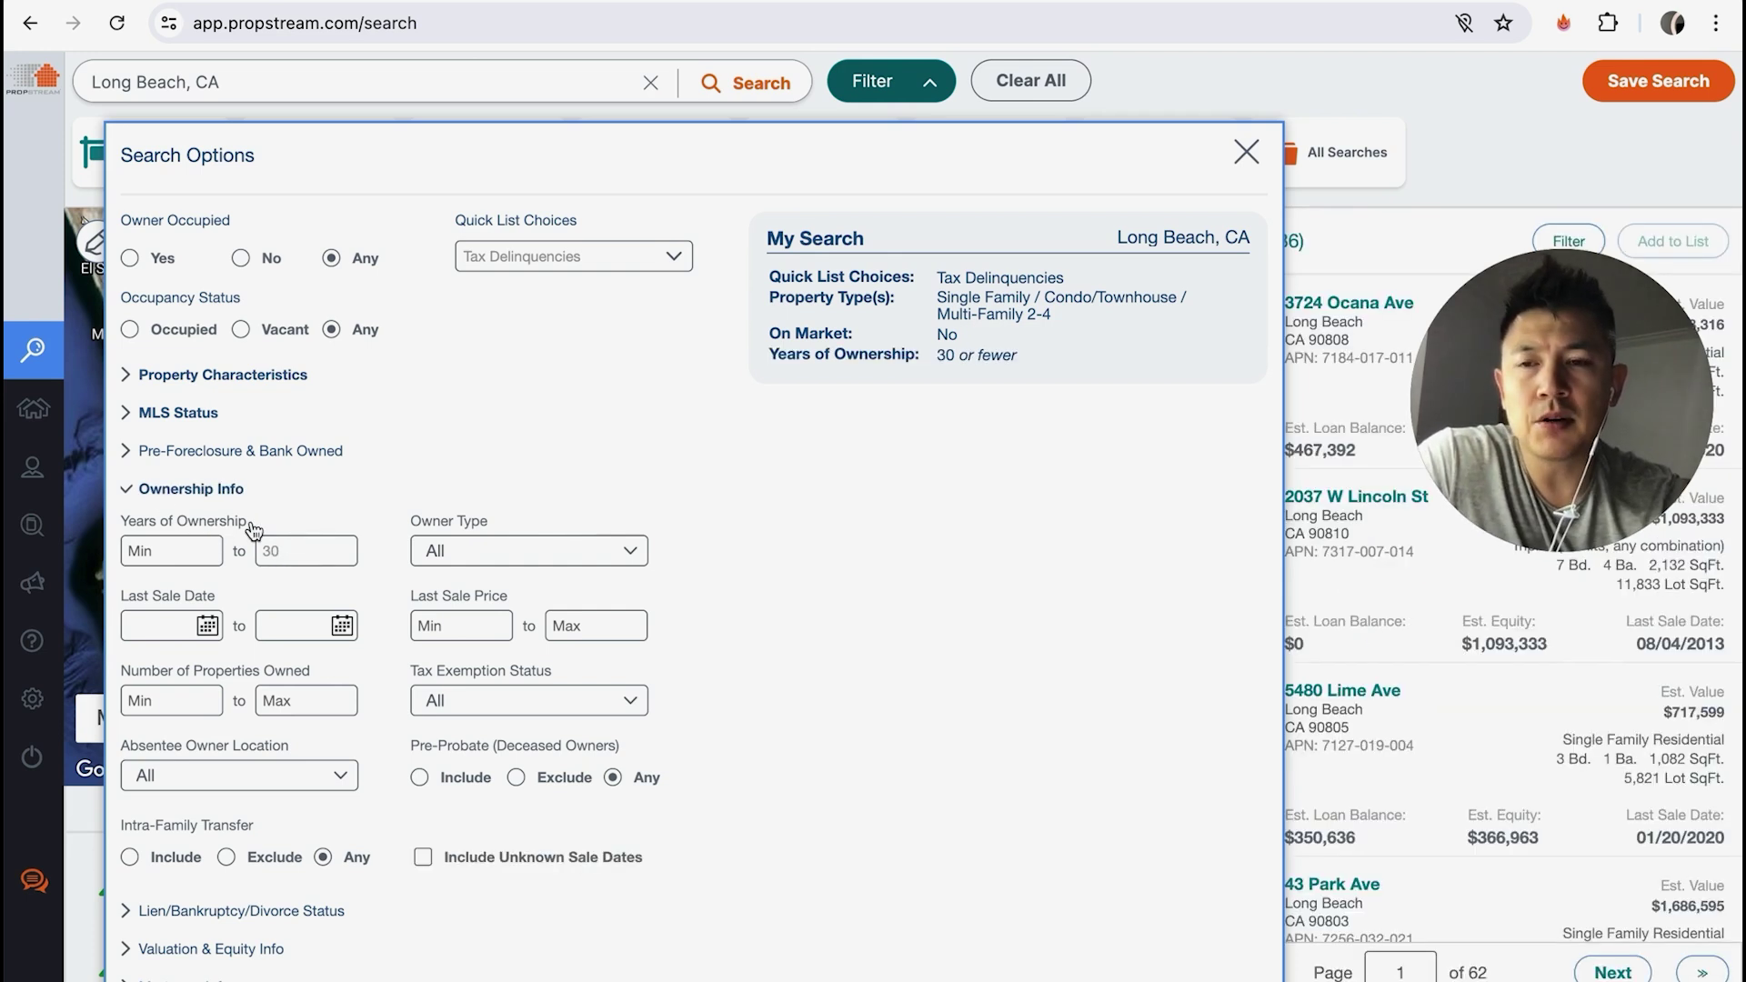
click(177, 552)
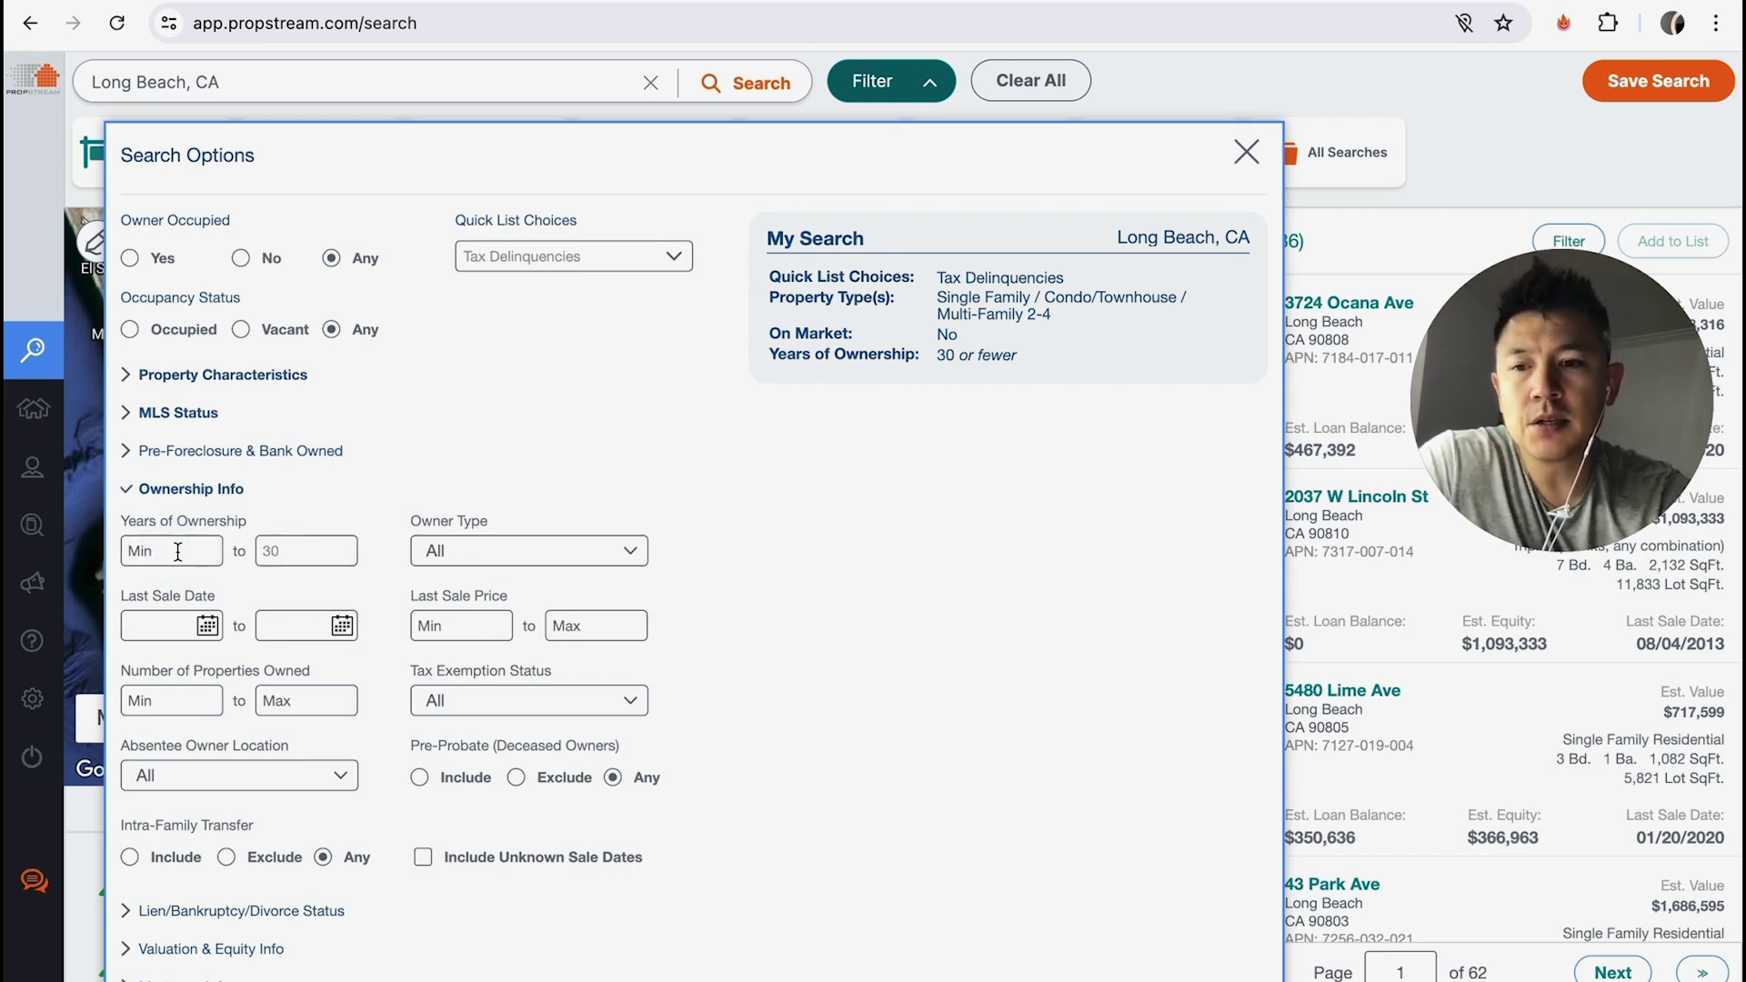
text(3)
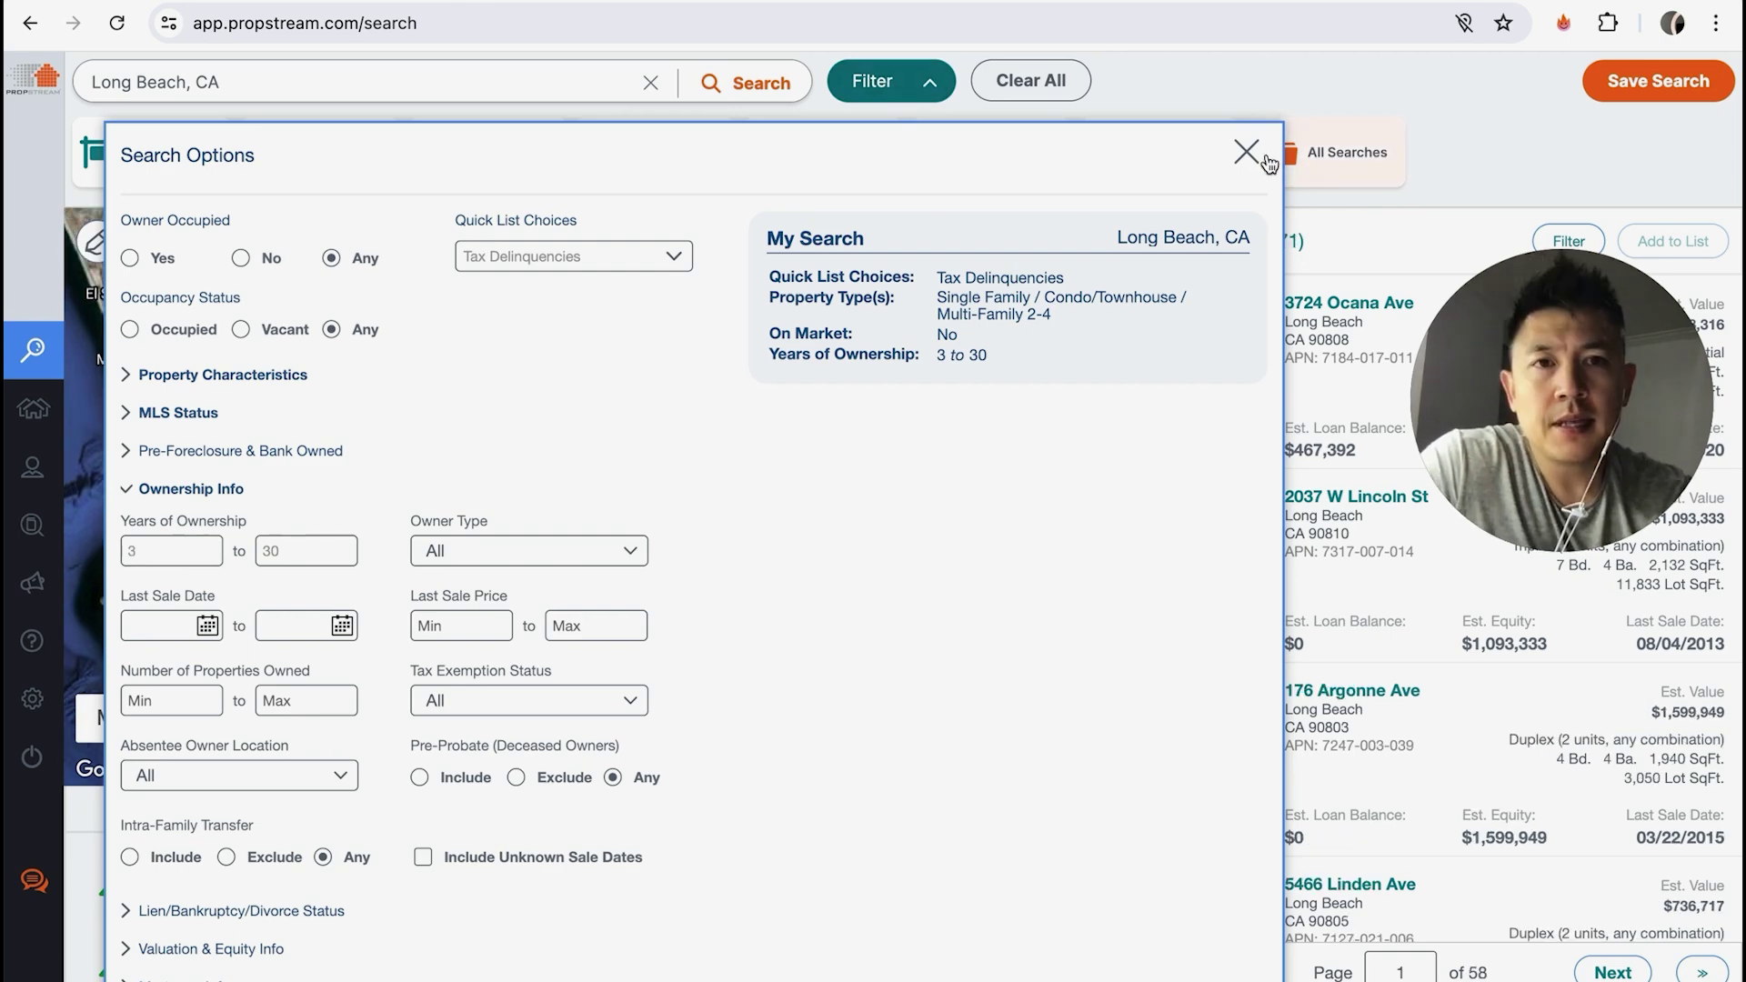
click(1246, 151)
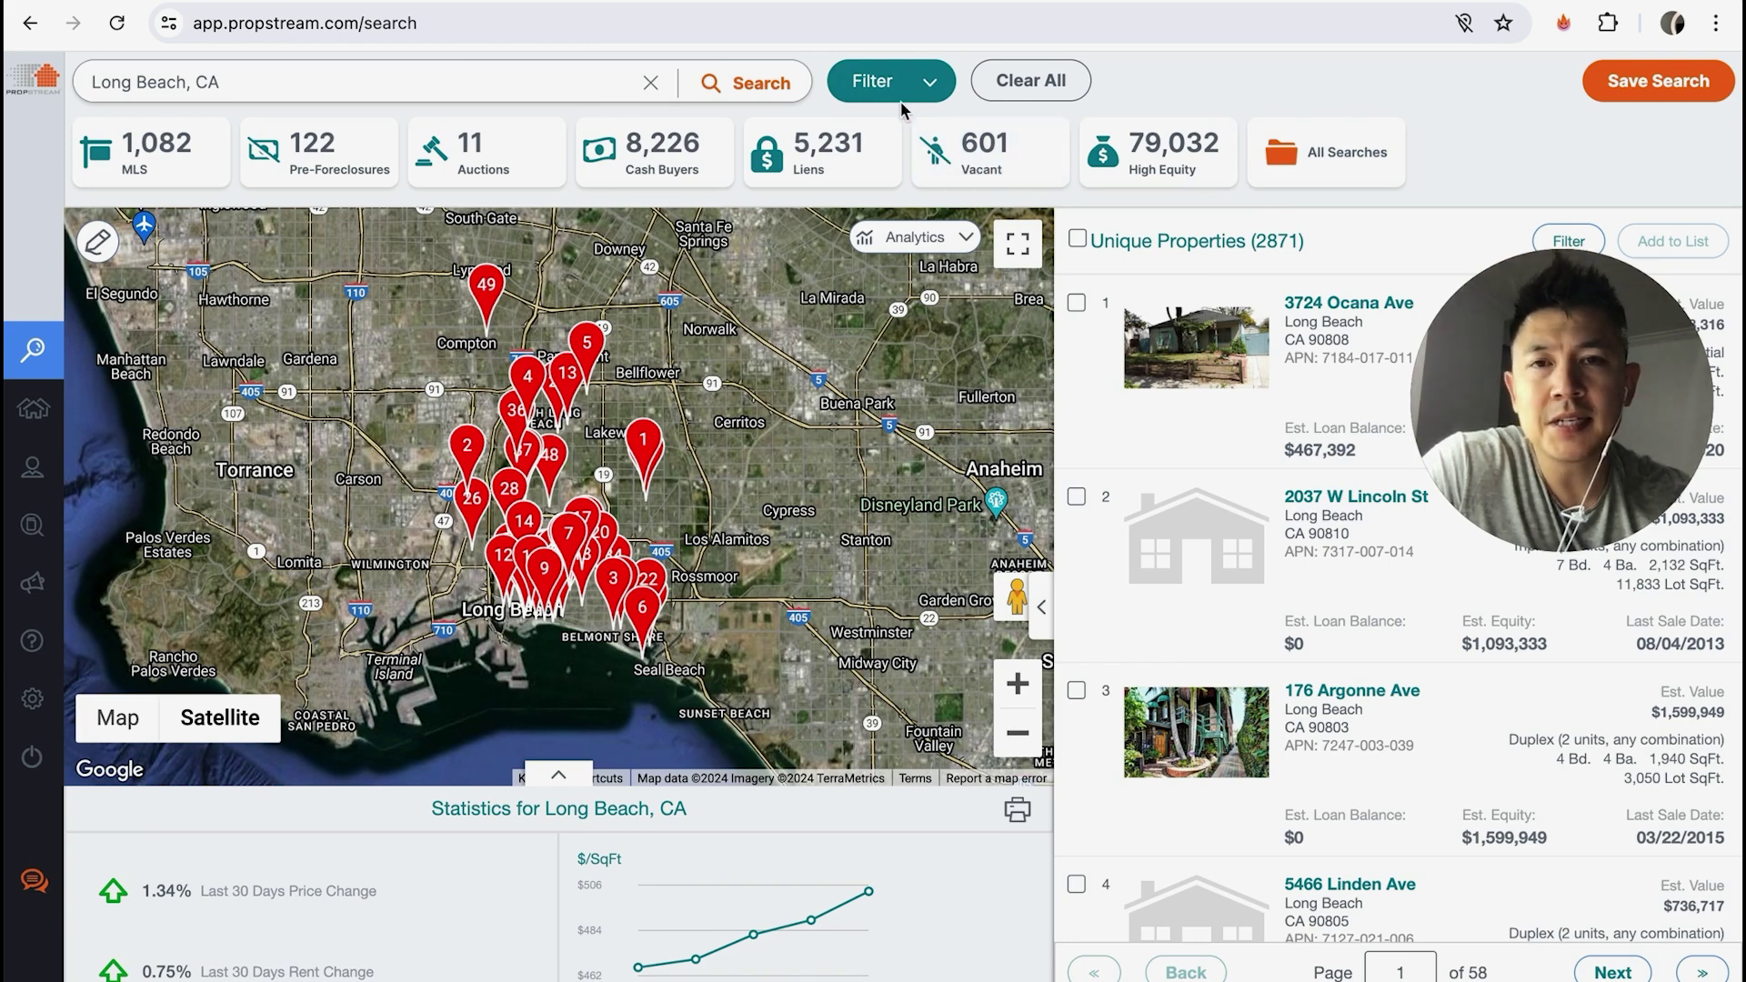
- Restrict Owner Type to Individual with a maximum of 3 properties owned
click(868, 84)
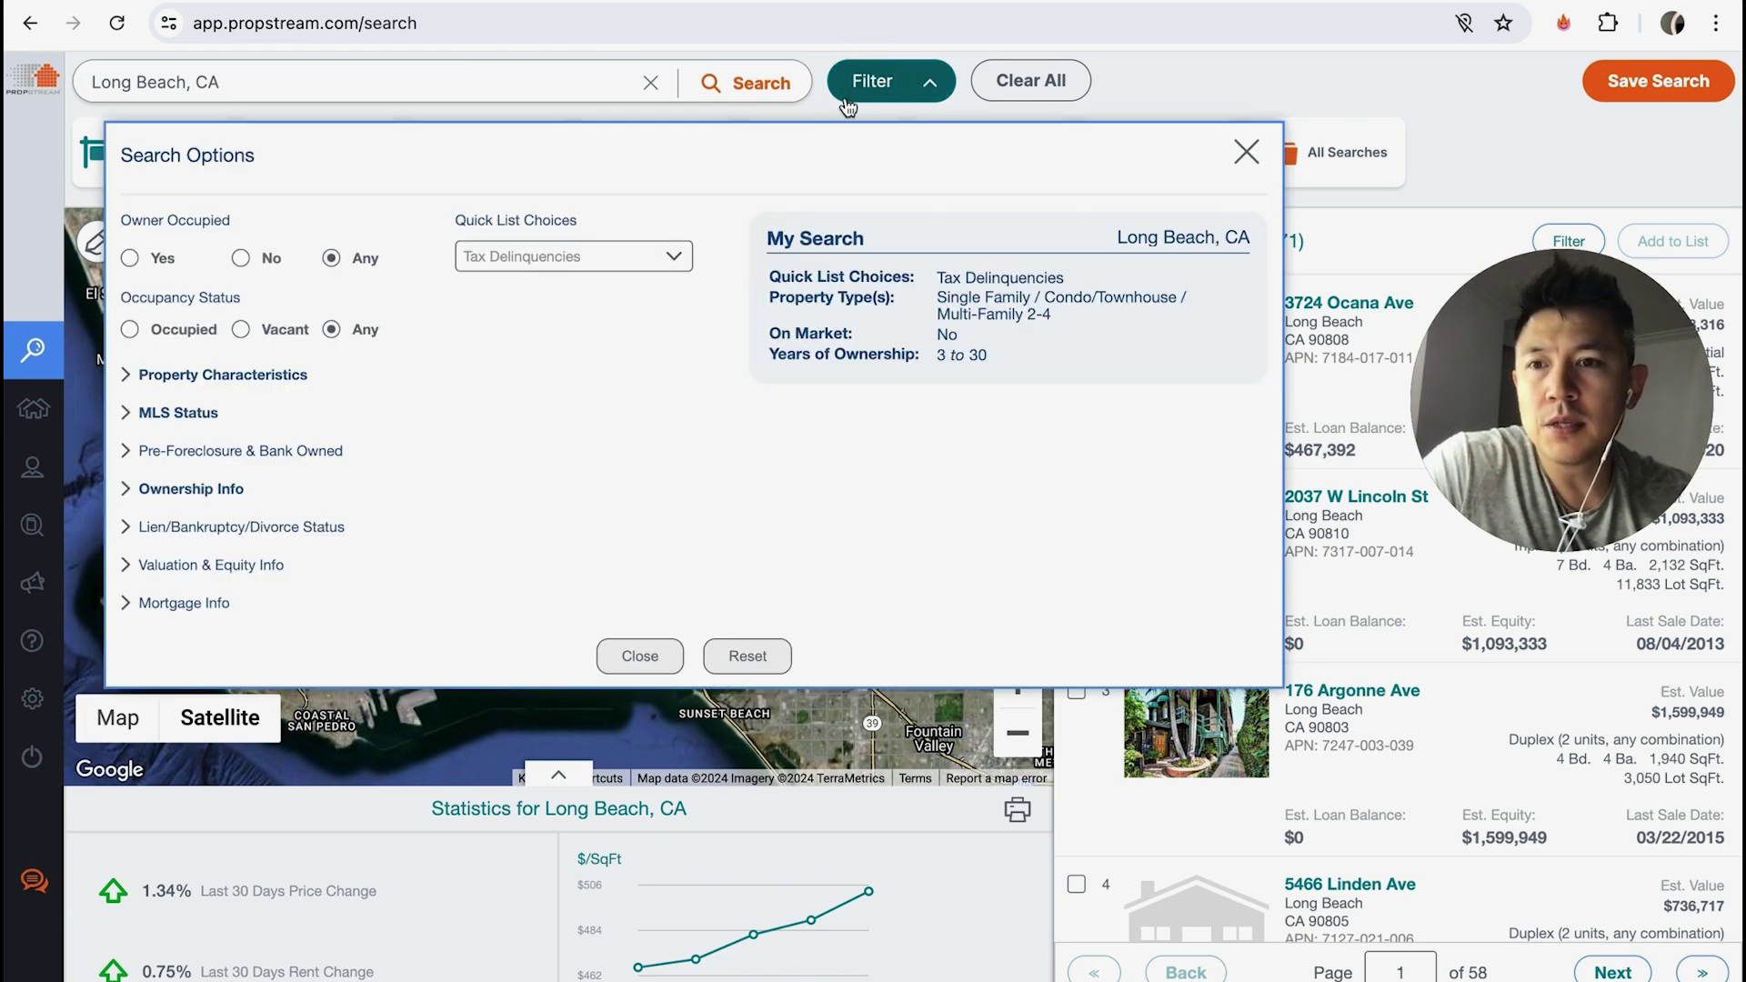
click(204, 490)
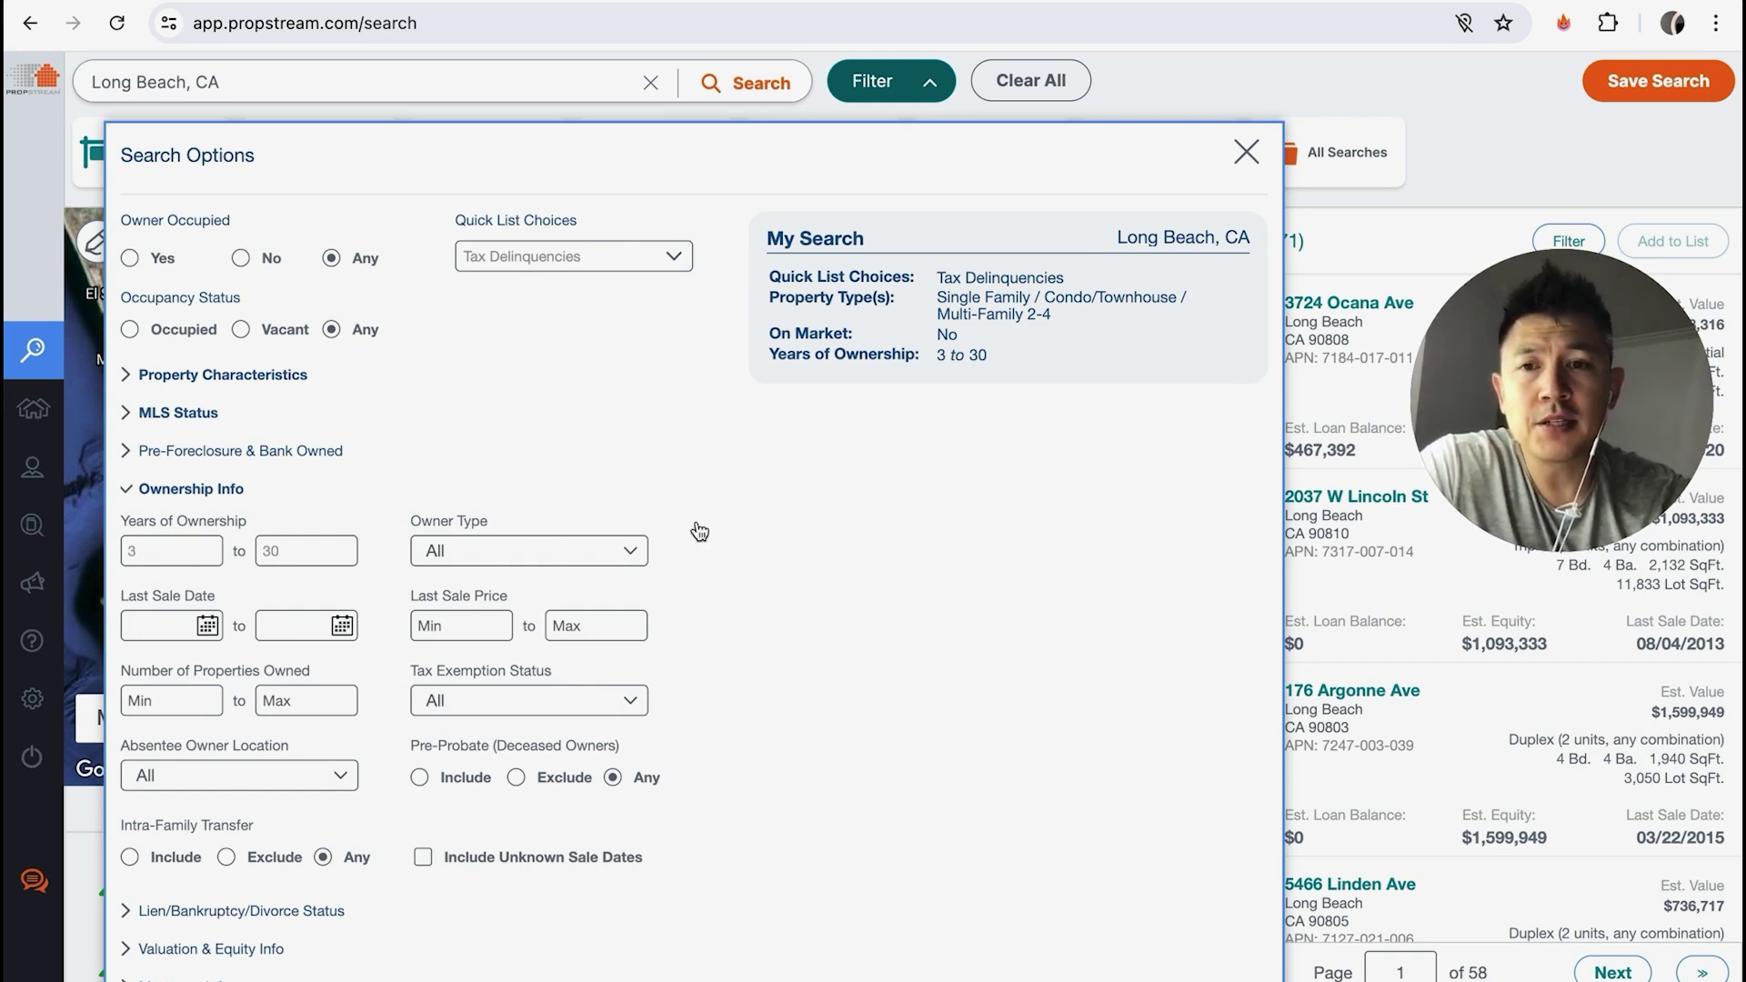
click(509, 553)
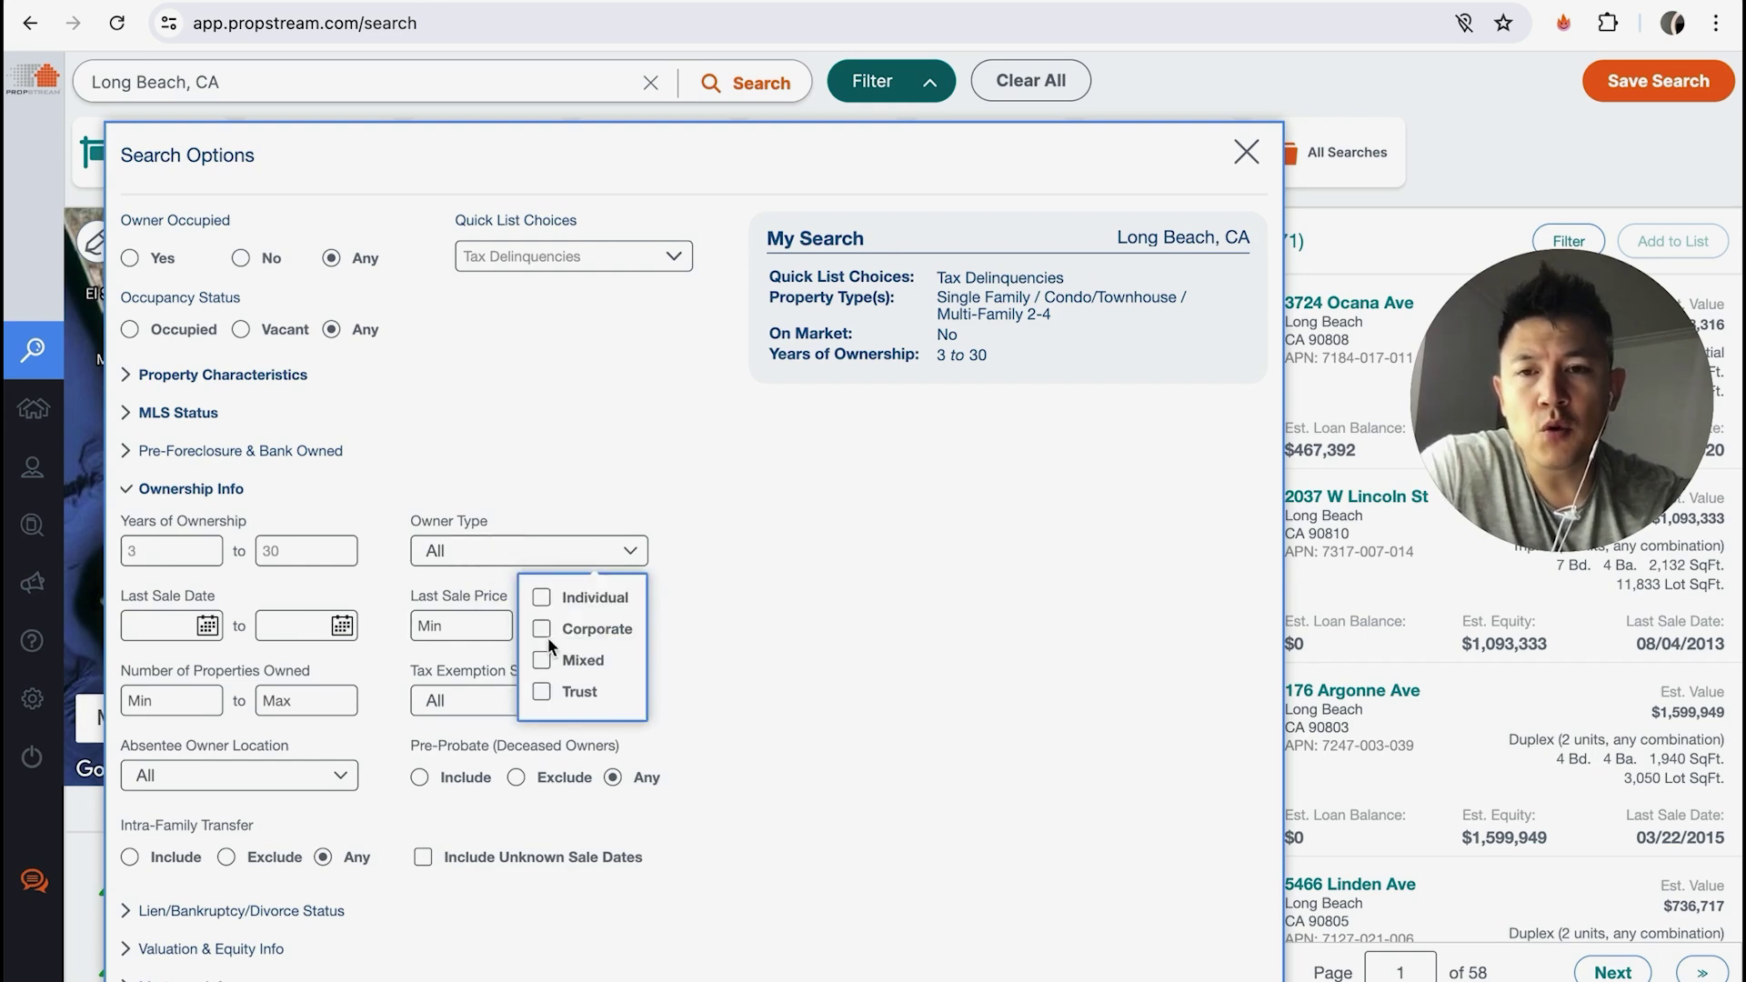
click(541, 598)
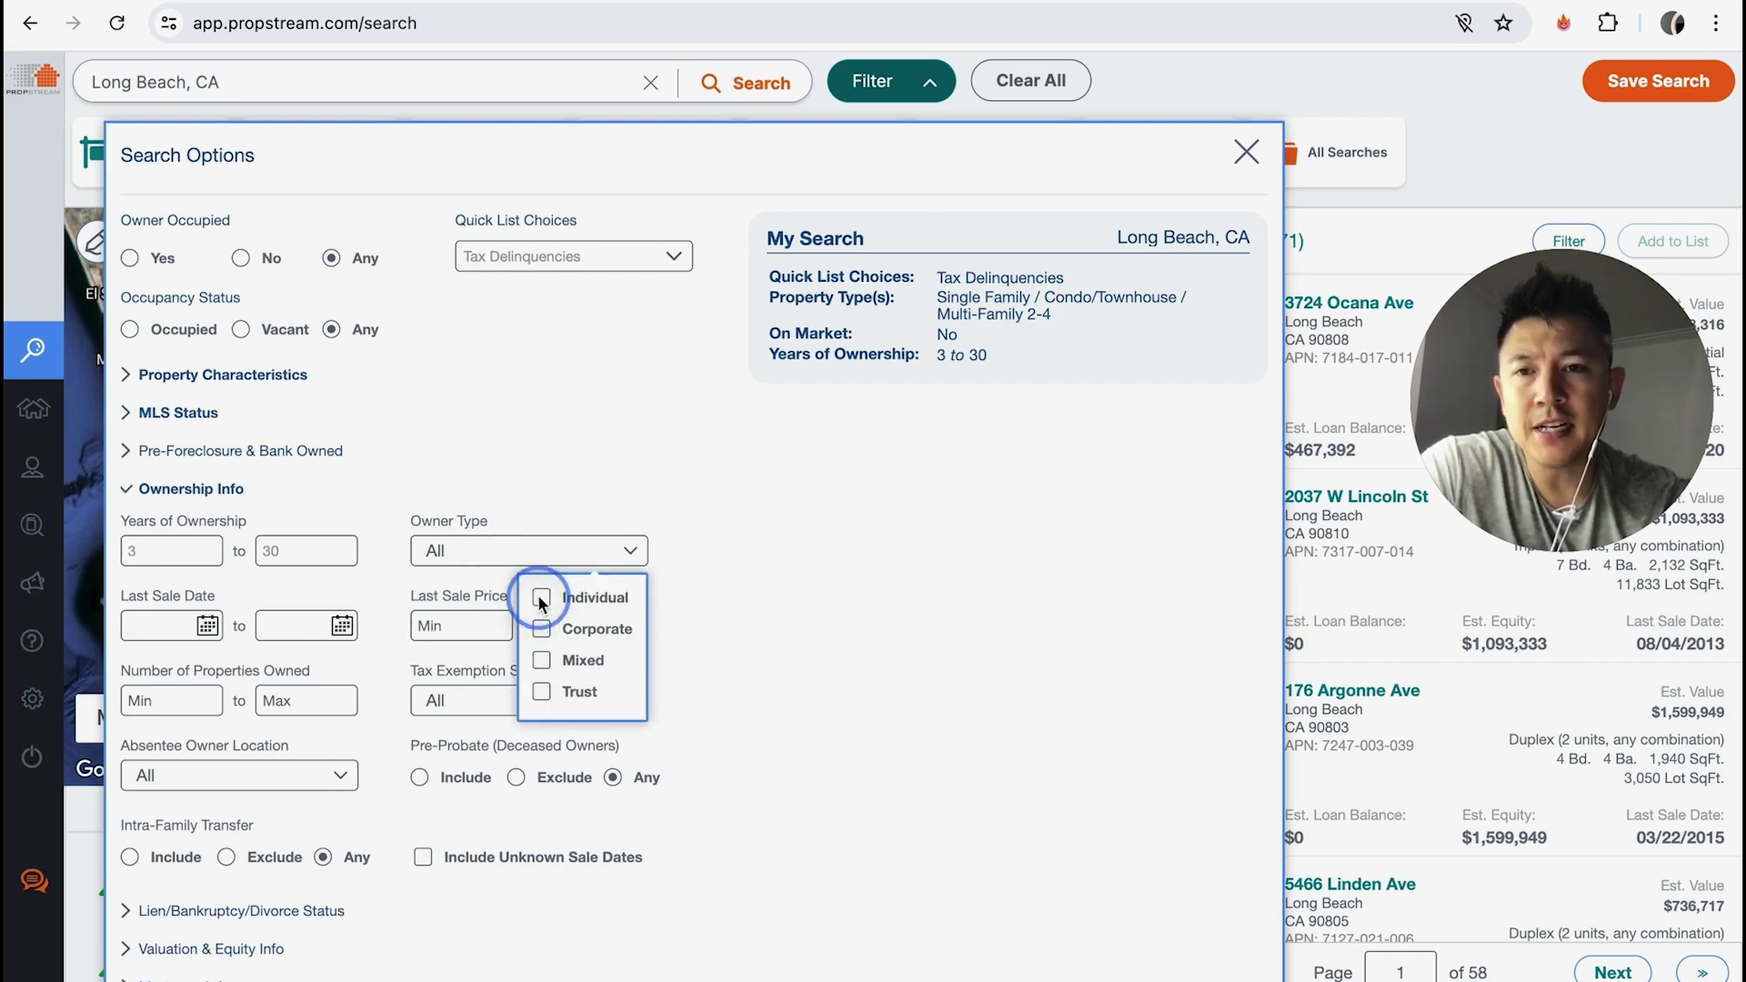
click(304, 699)
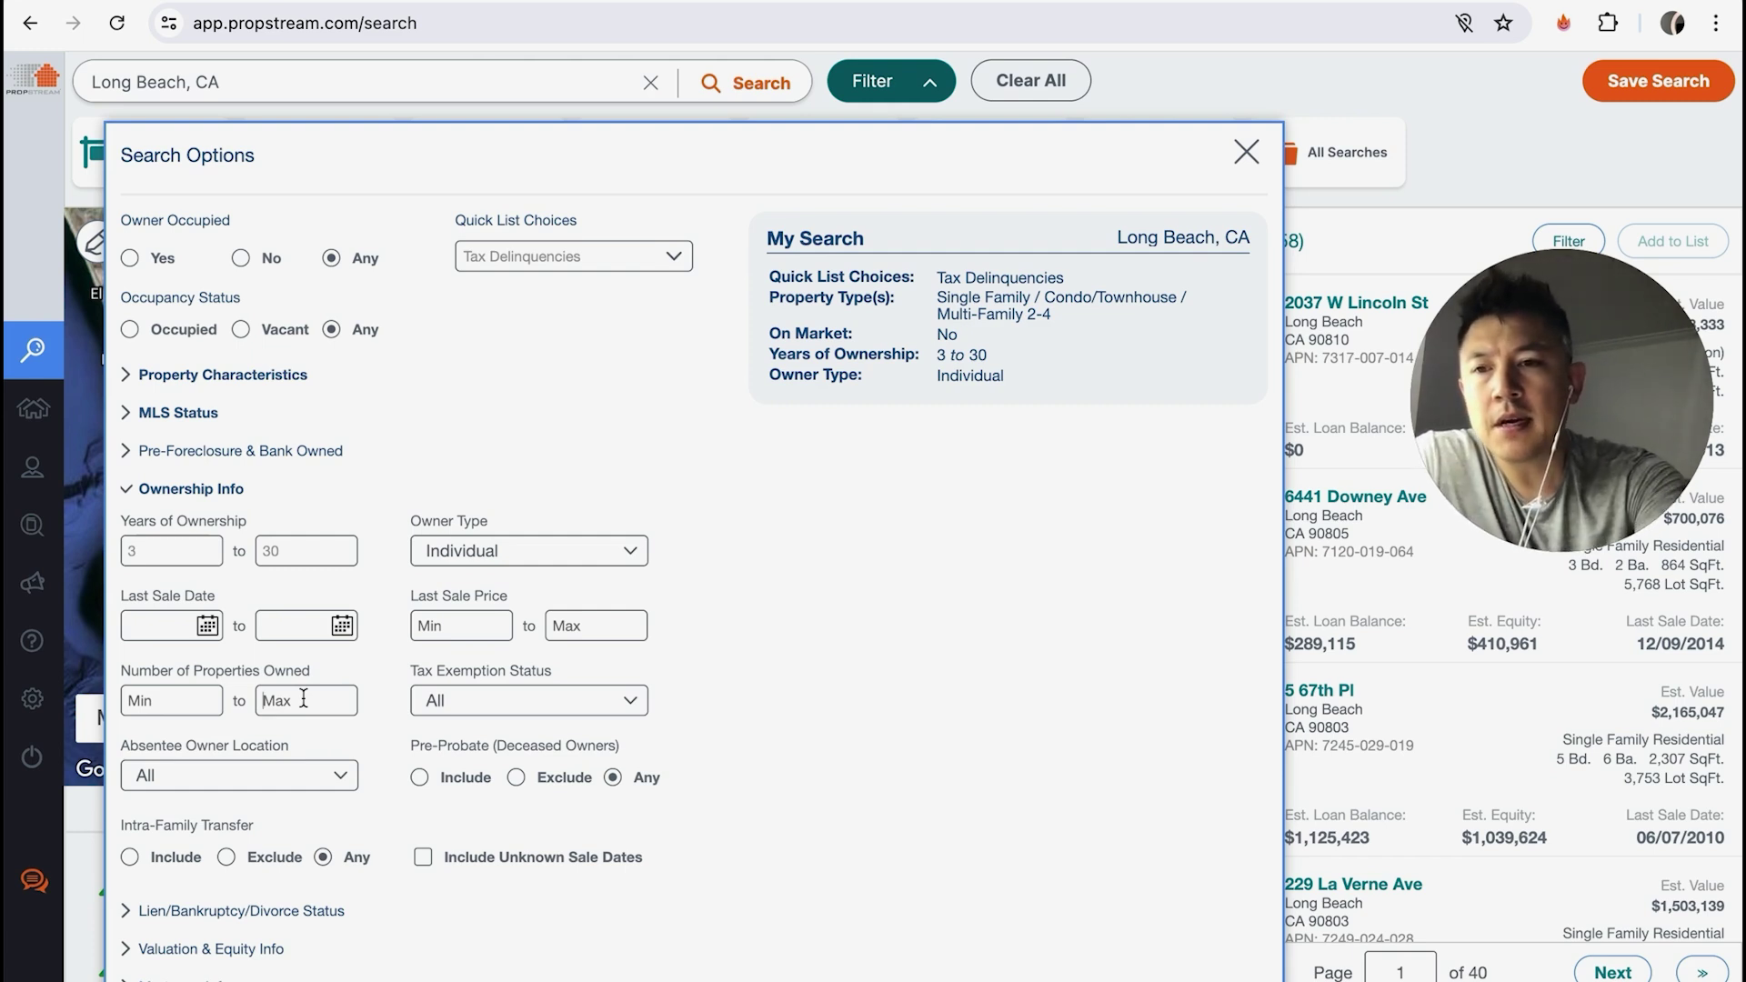
text(3)
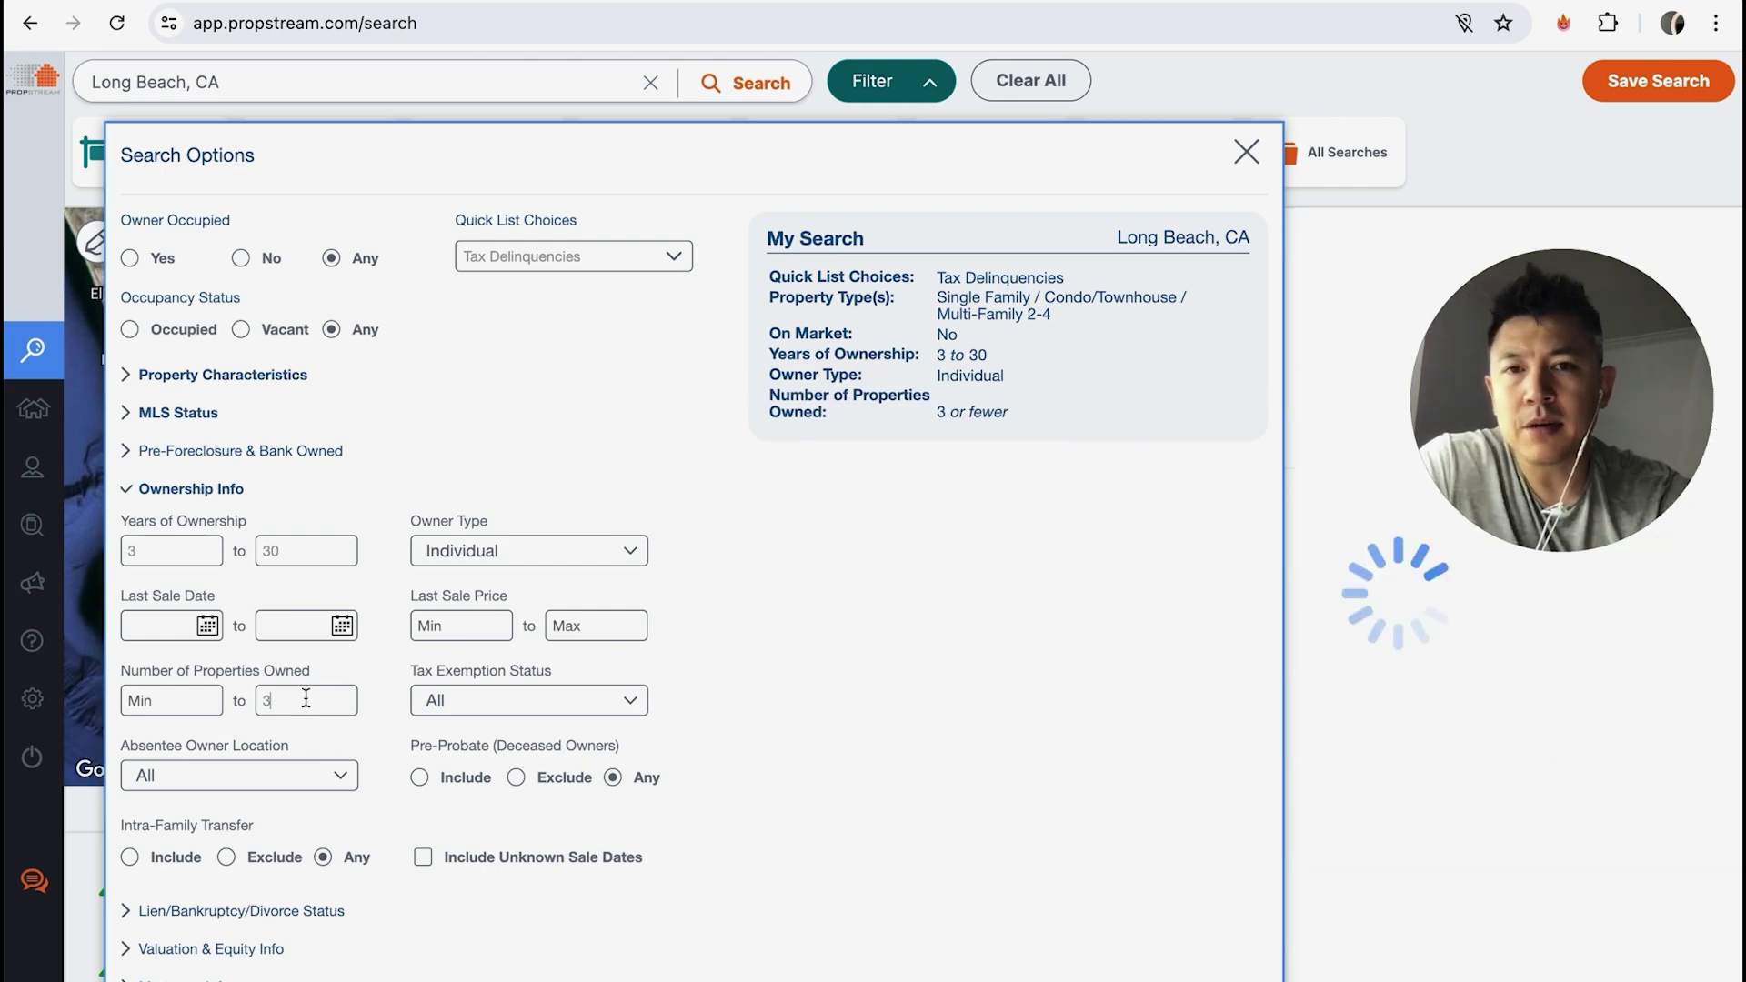
click(1235, 159)
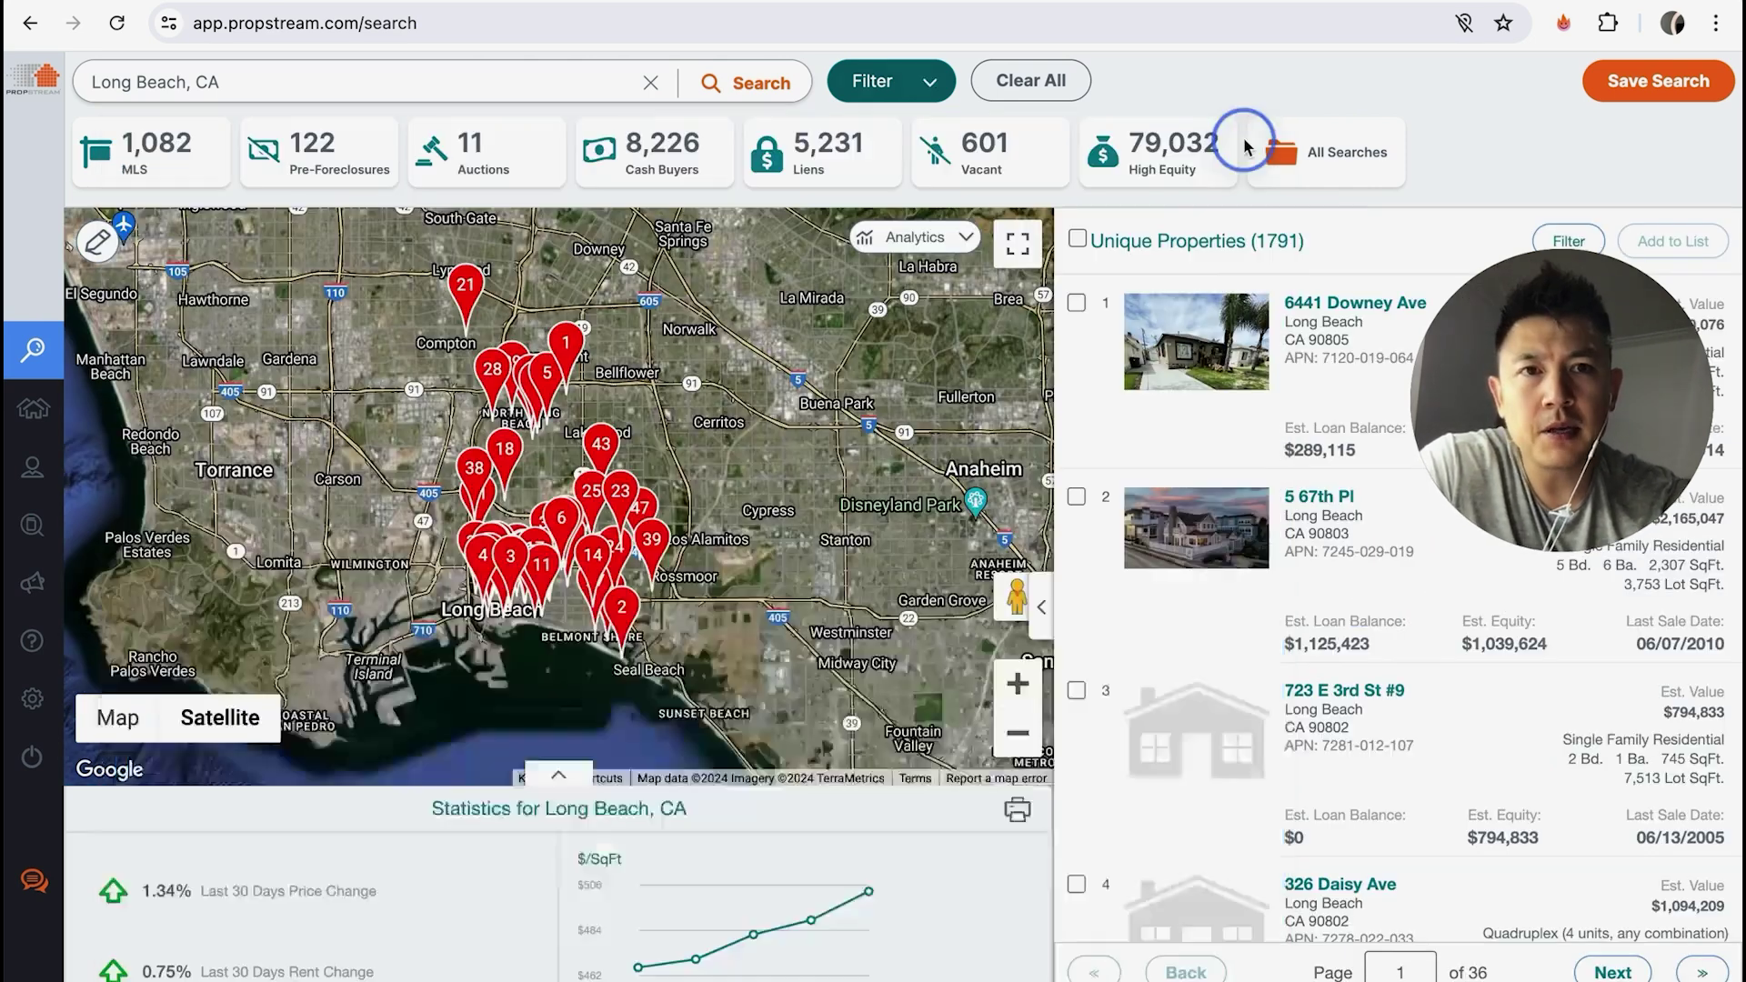
- Highlight the 1,791 results count and reopen Search Options to view the summary
drag(1324, 243, 1262, 239)
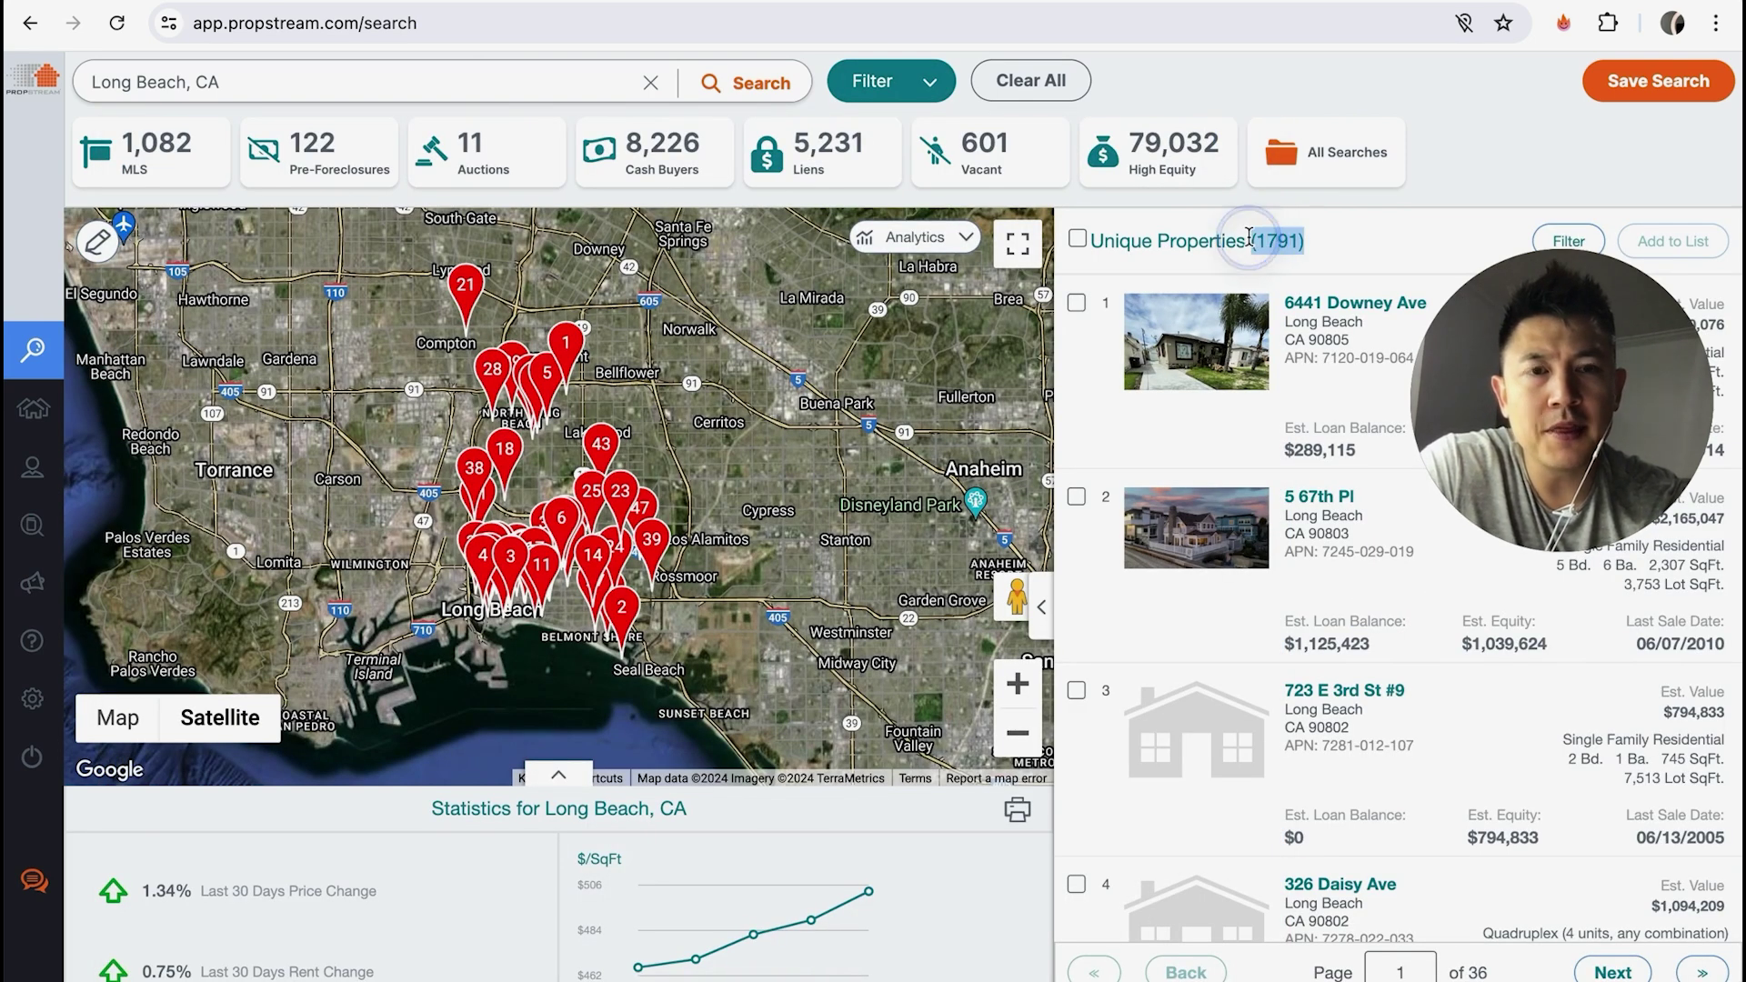
click(855, 89)
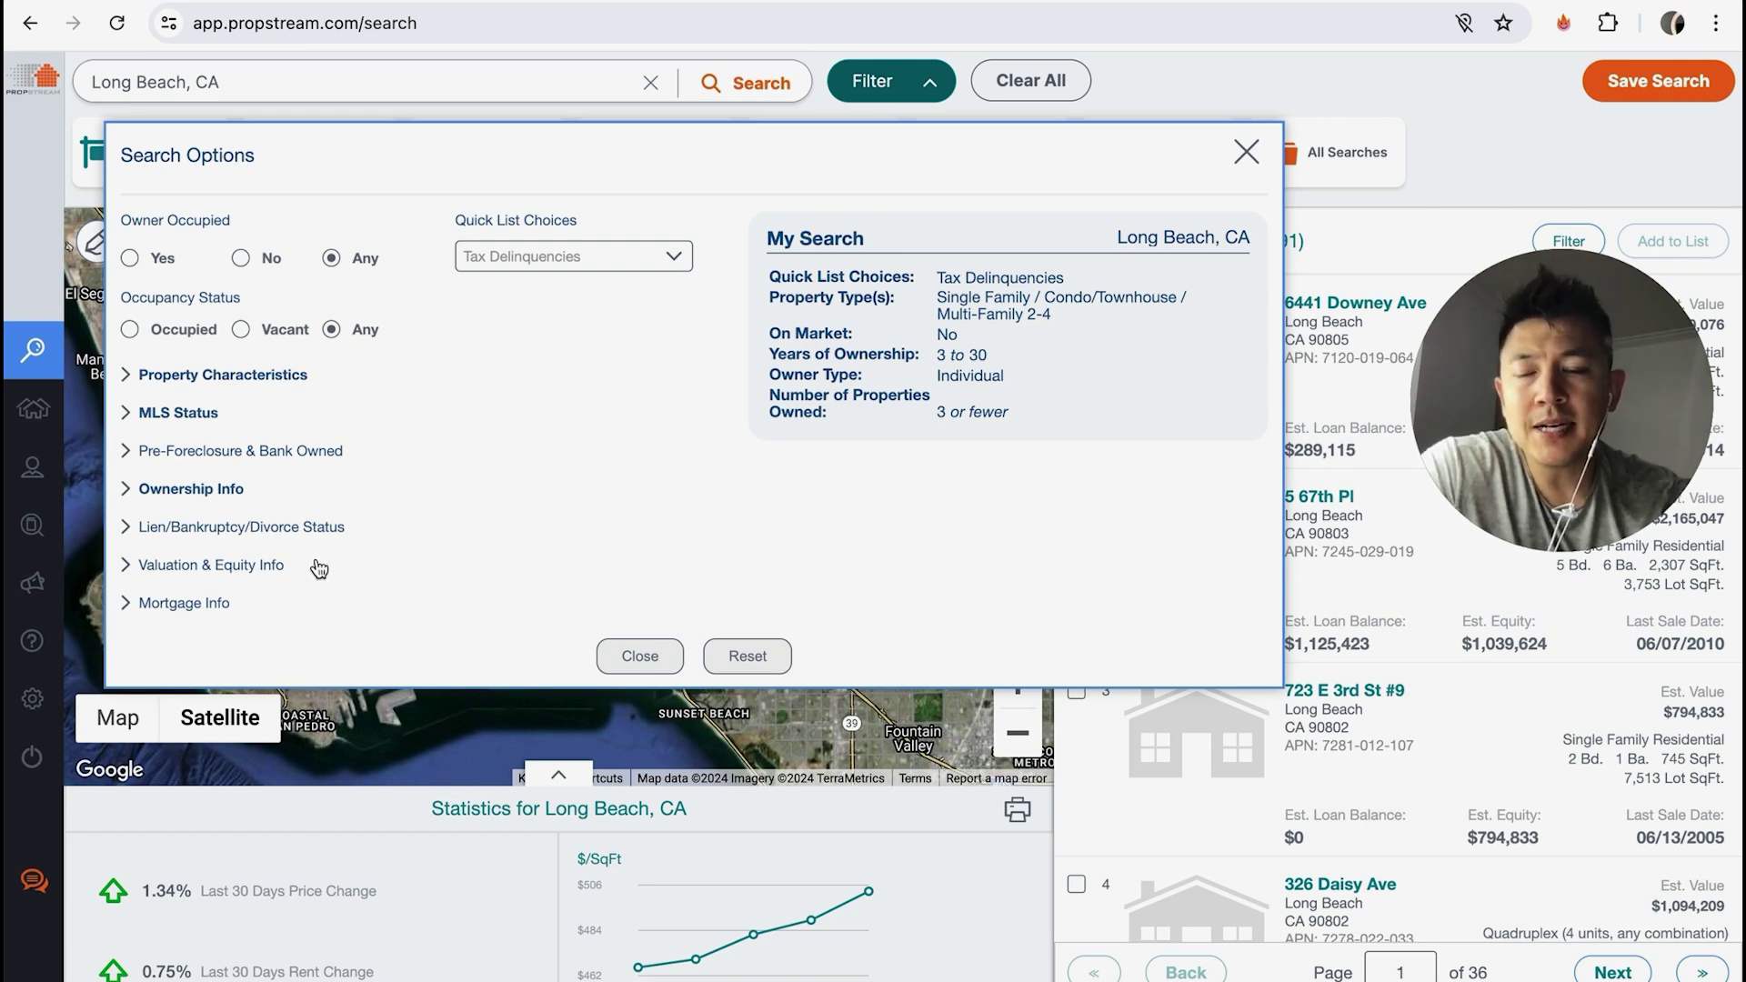
- Set the Estimated Equity % minimum to 30 and view the results
click(266, 571)
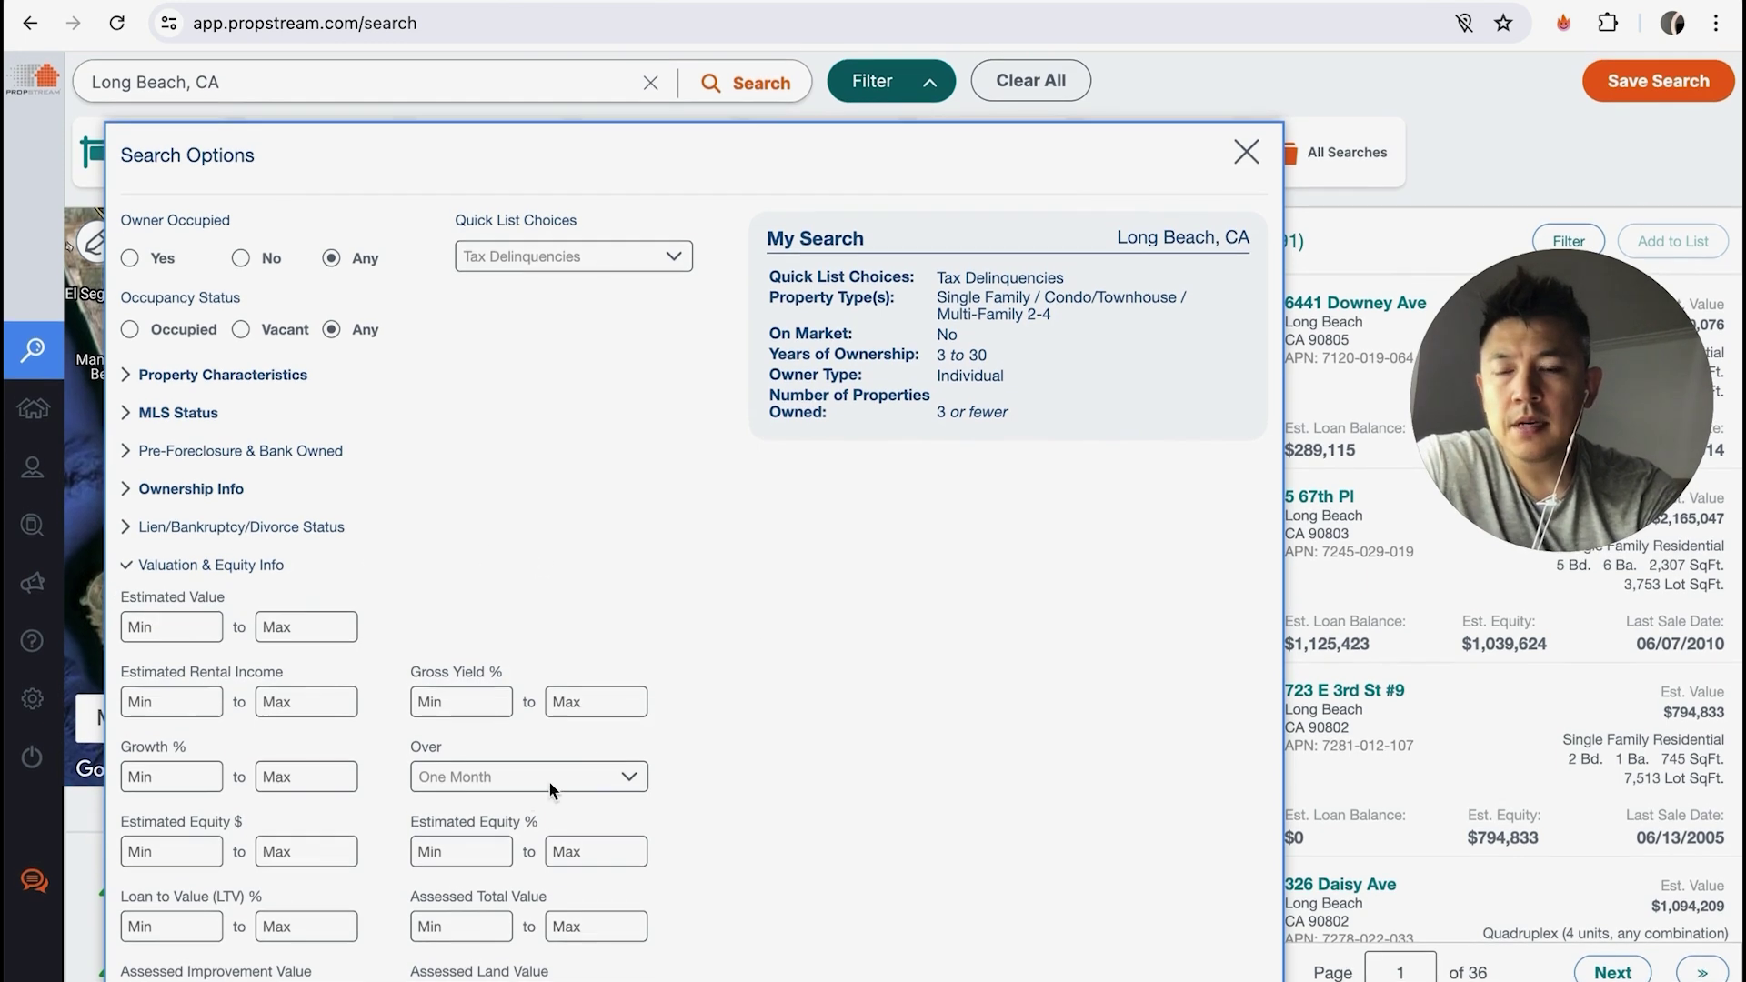
click(451, 851)
click(450, 852)
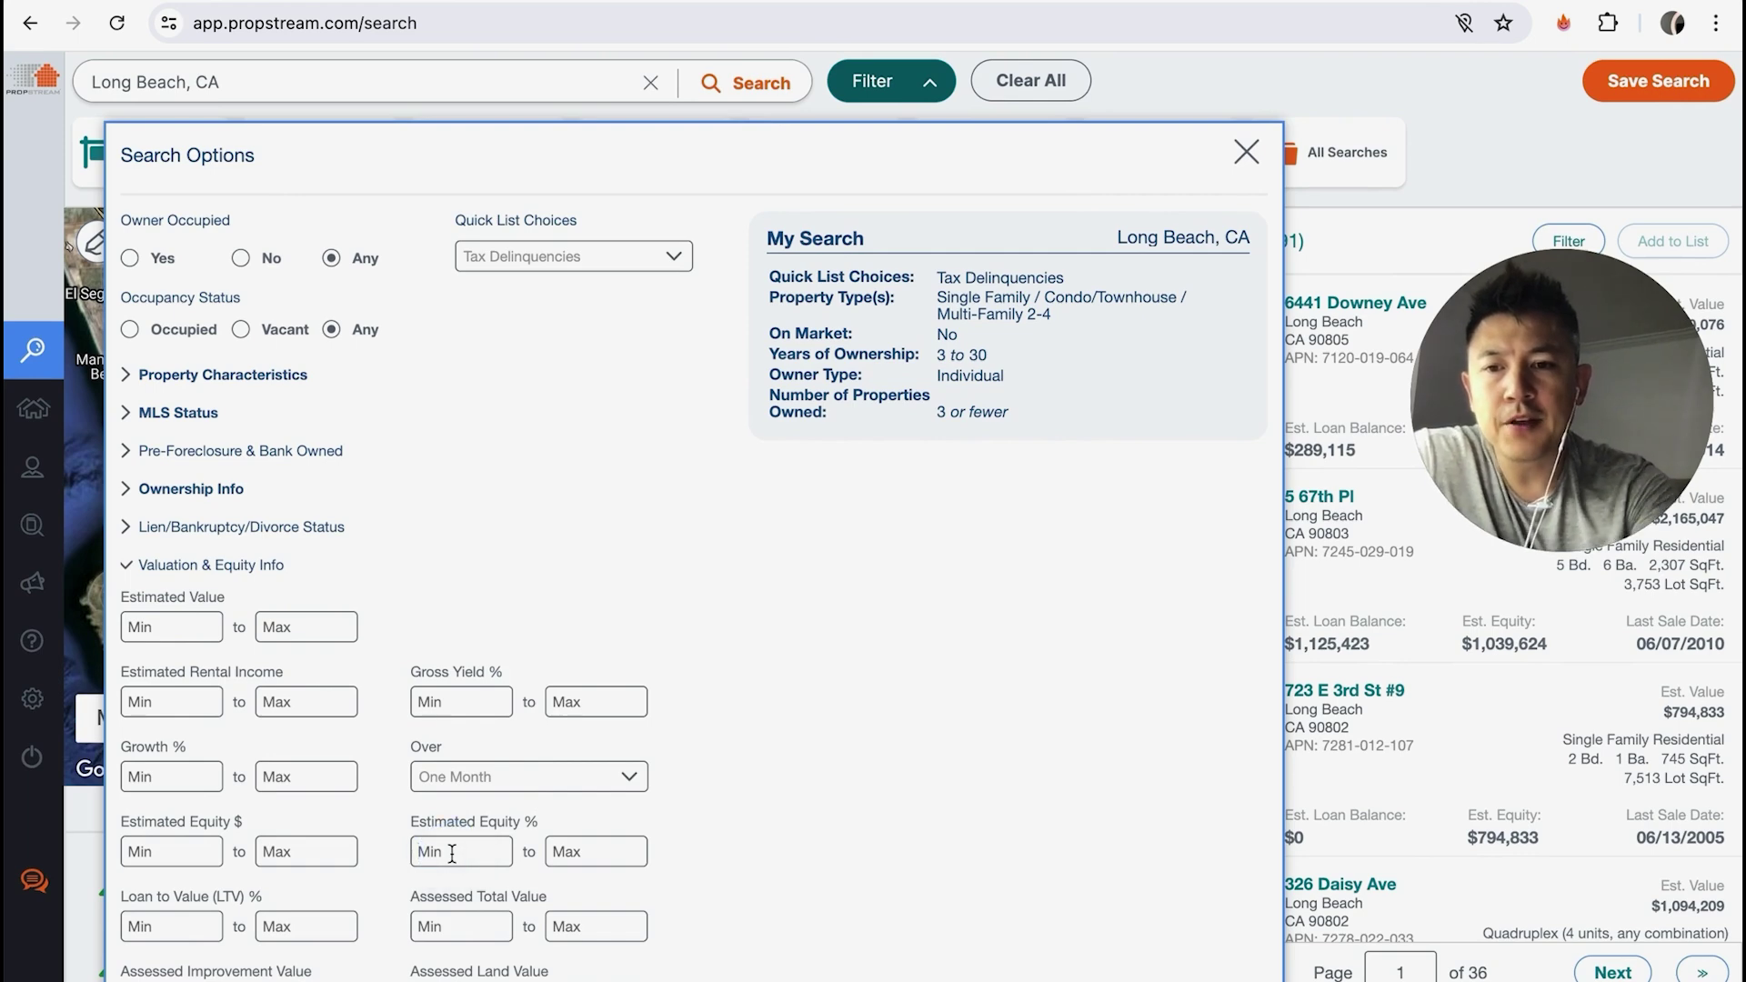
text(30)
click(518, 577)
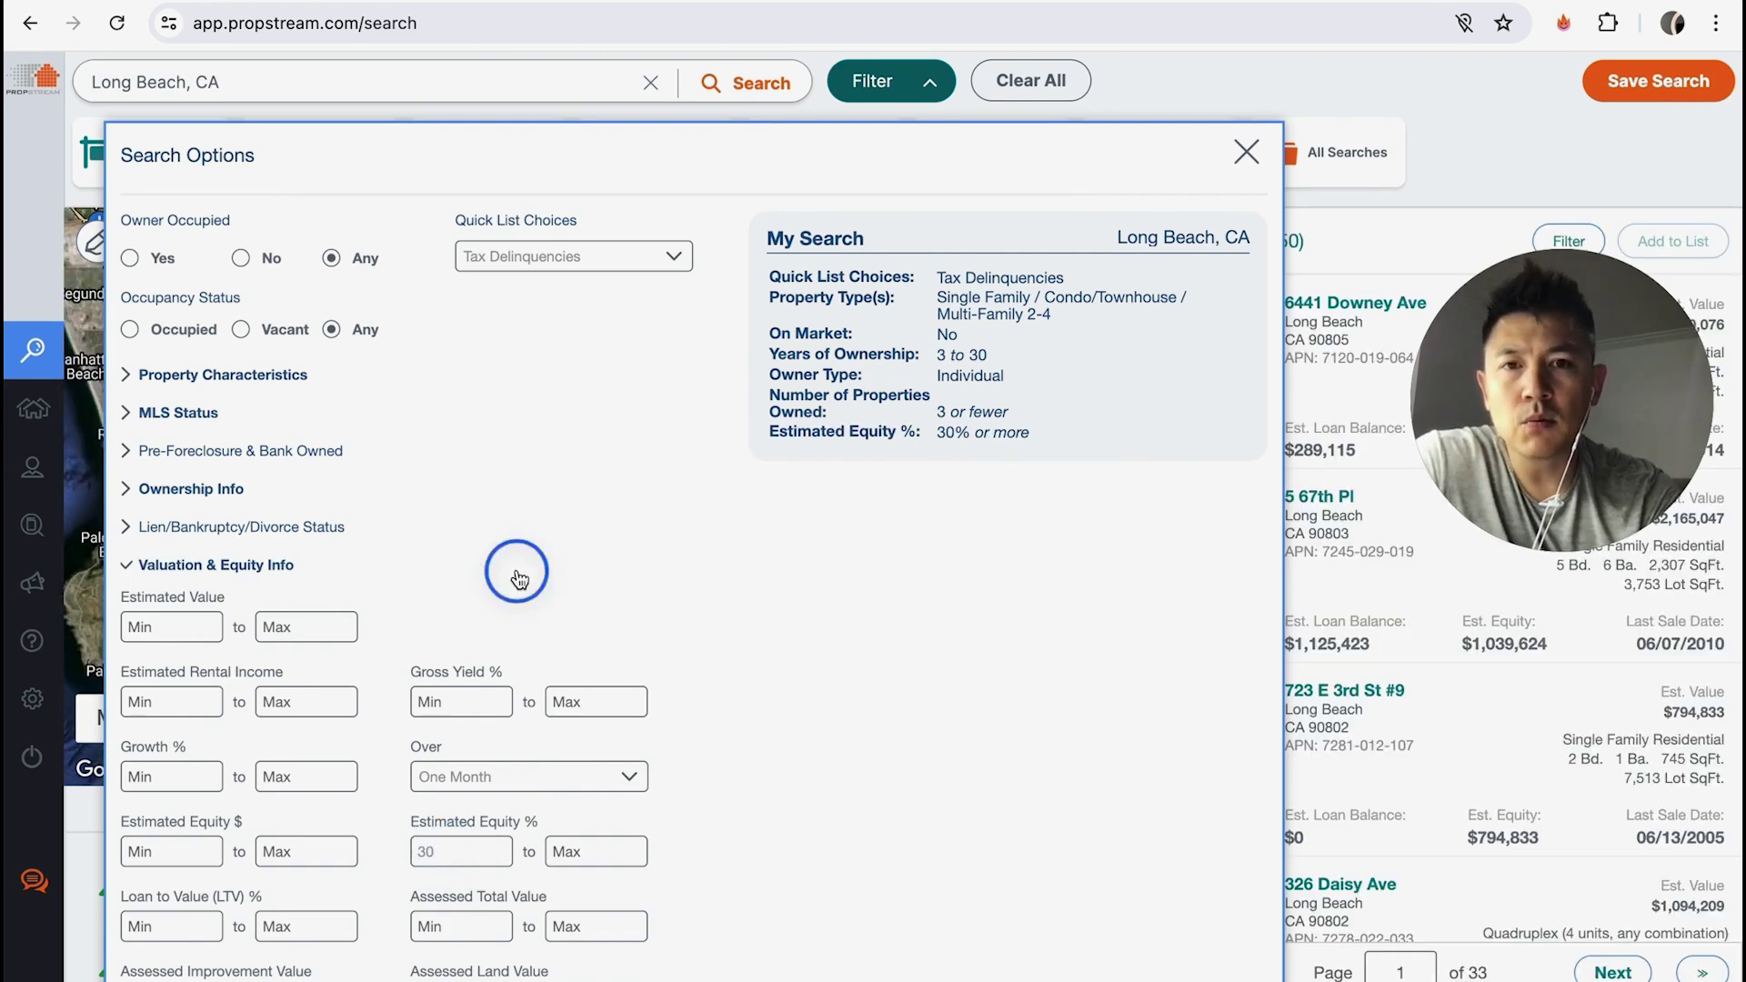
click(1247, 152)
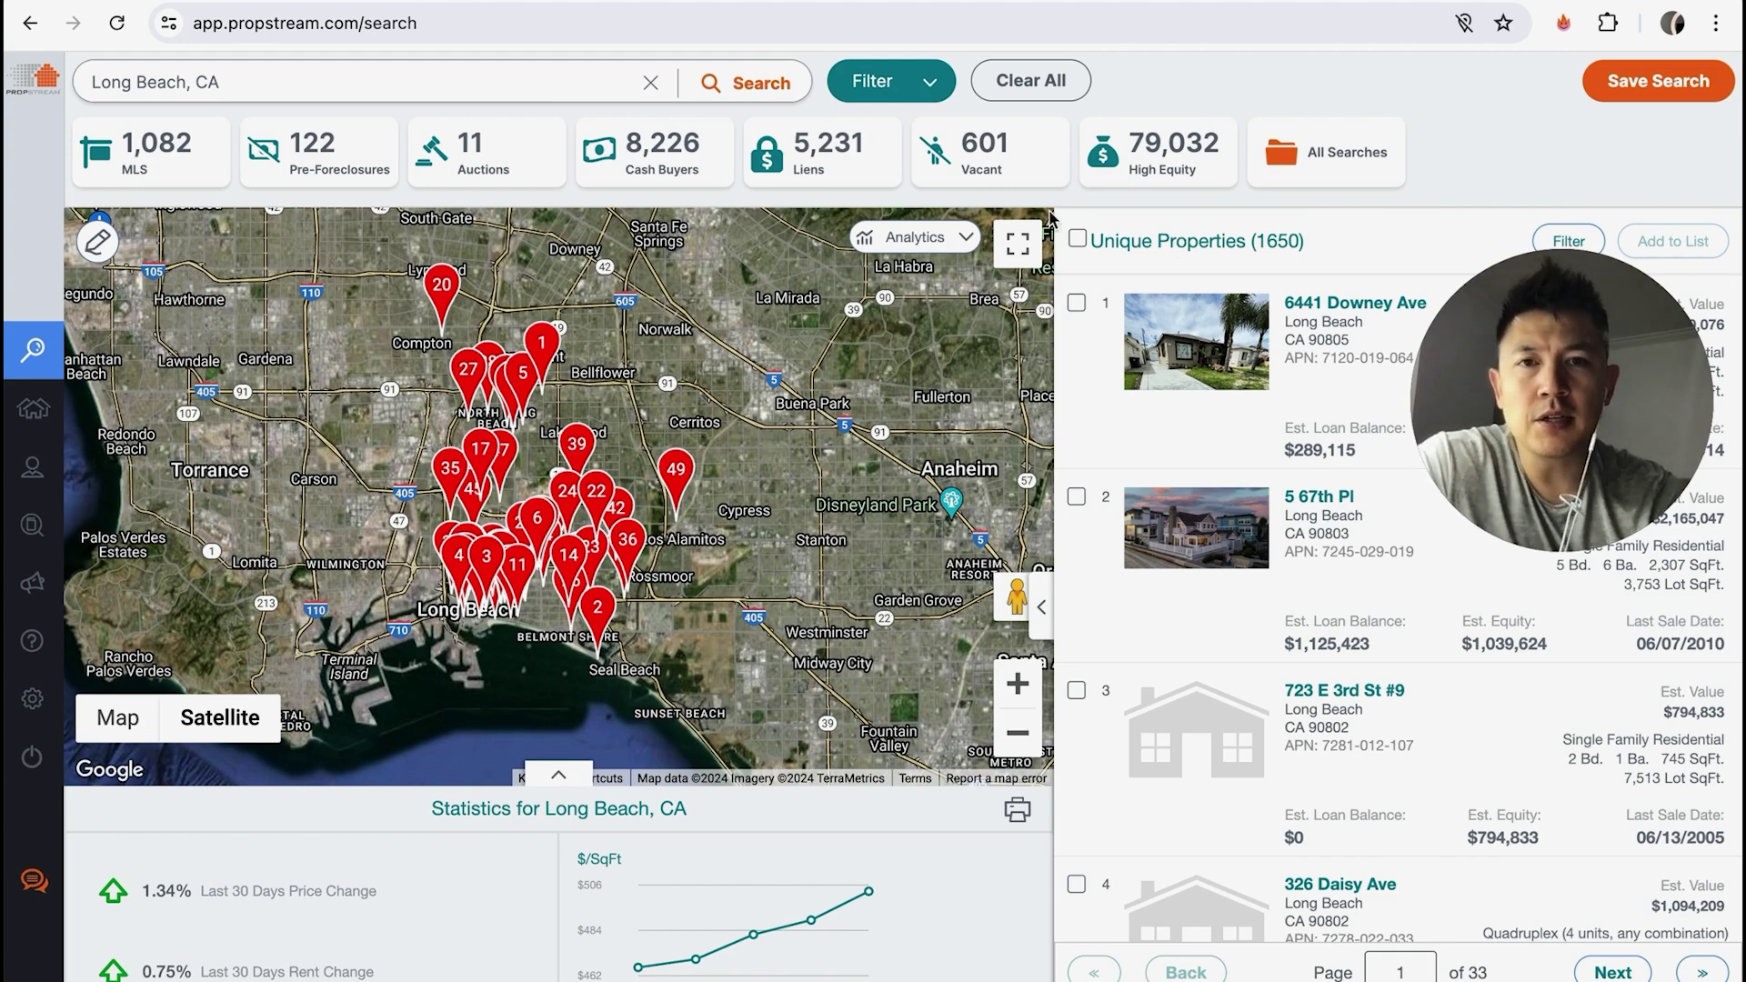
- Add a $30,000 Estimated Equity minimum while keeping the 30% equity minimum
click(877, 81)
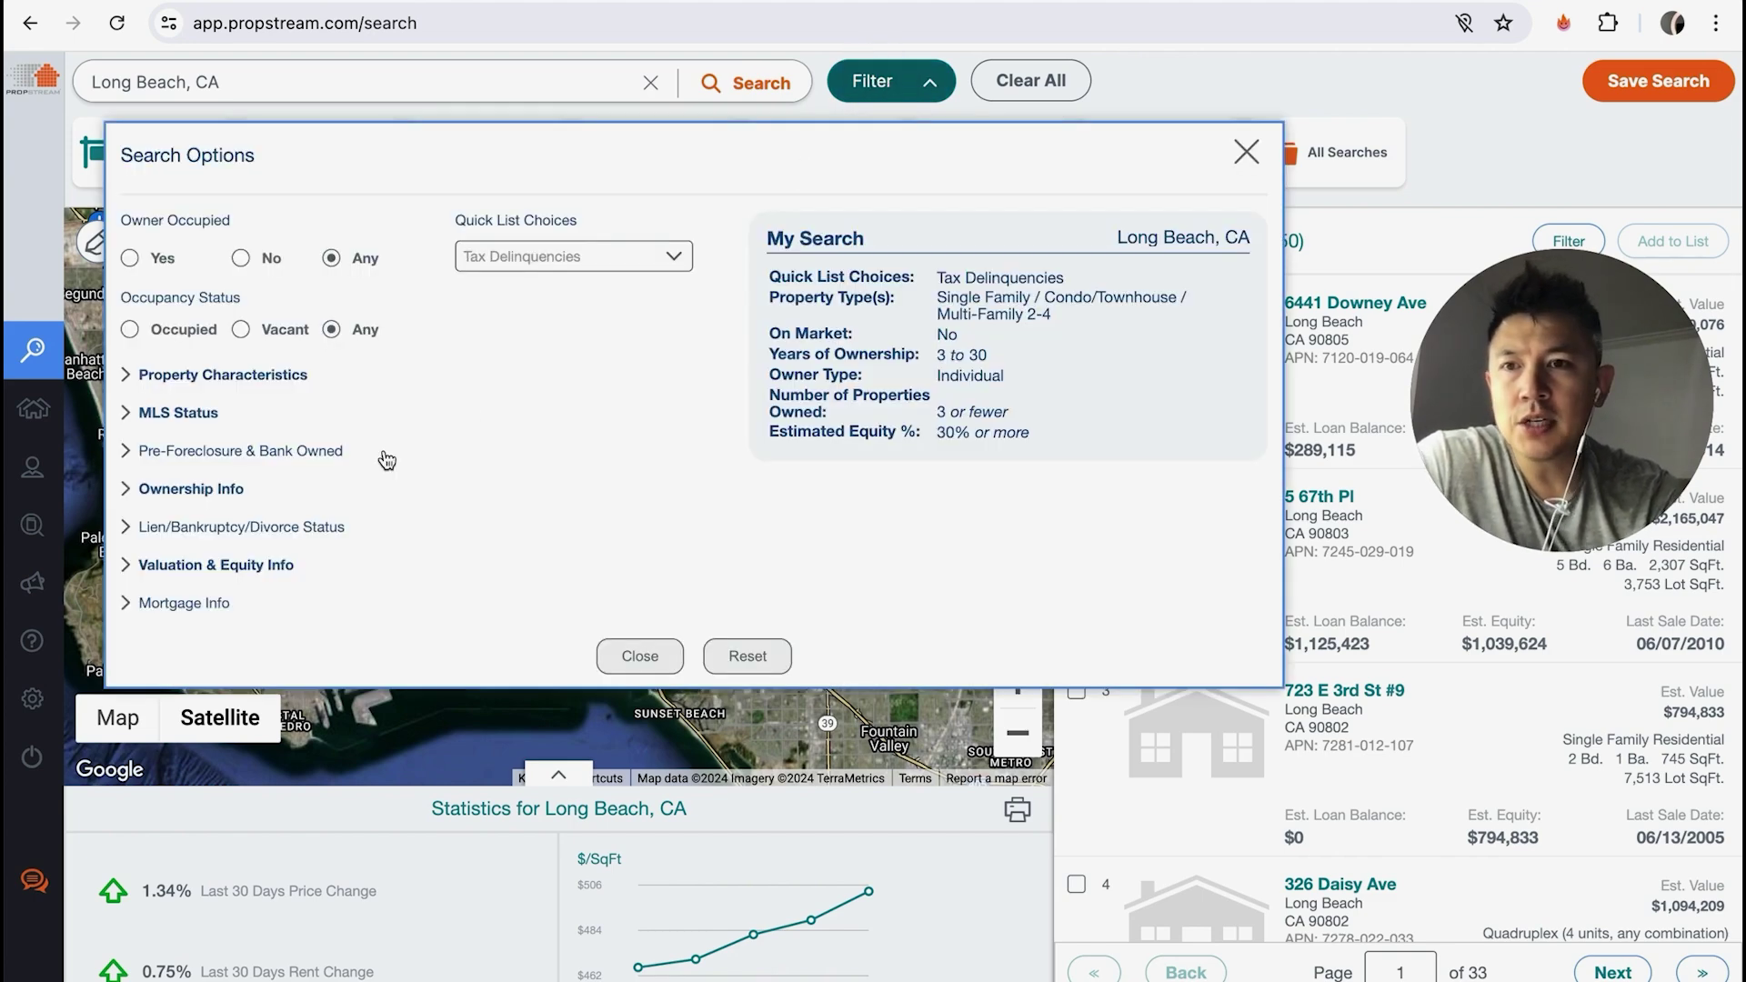
click(231, 565)
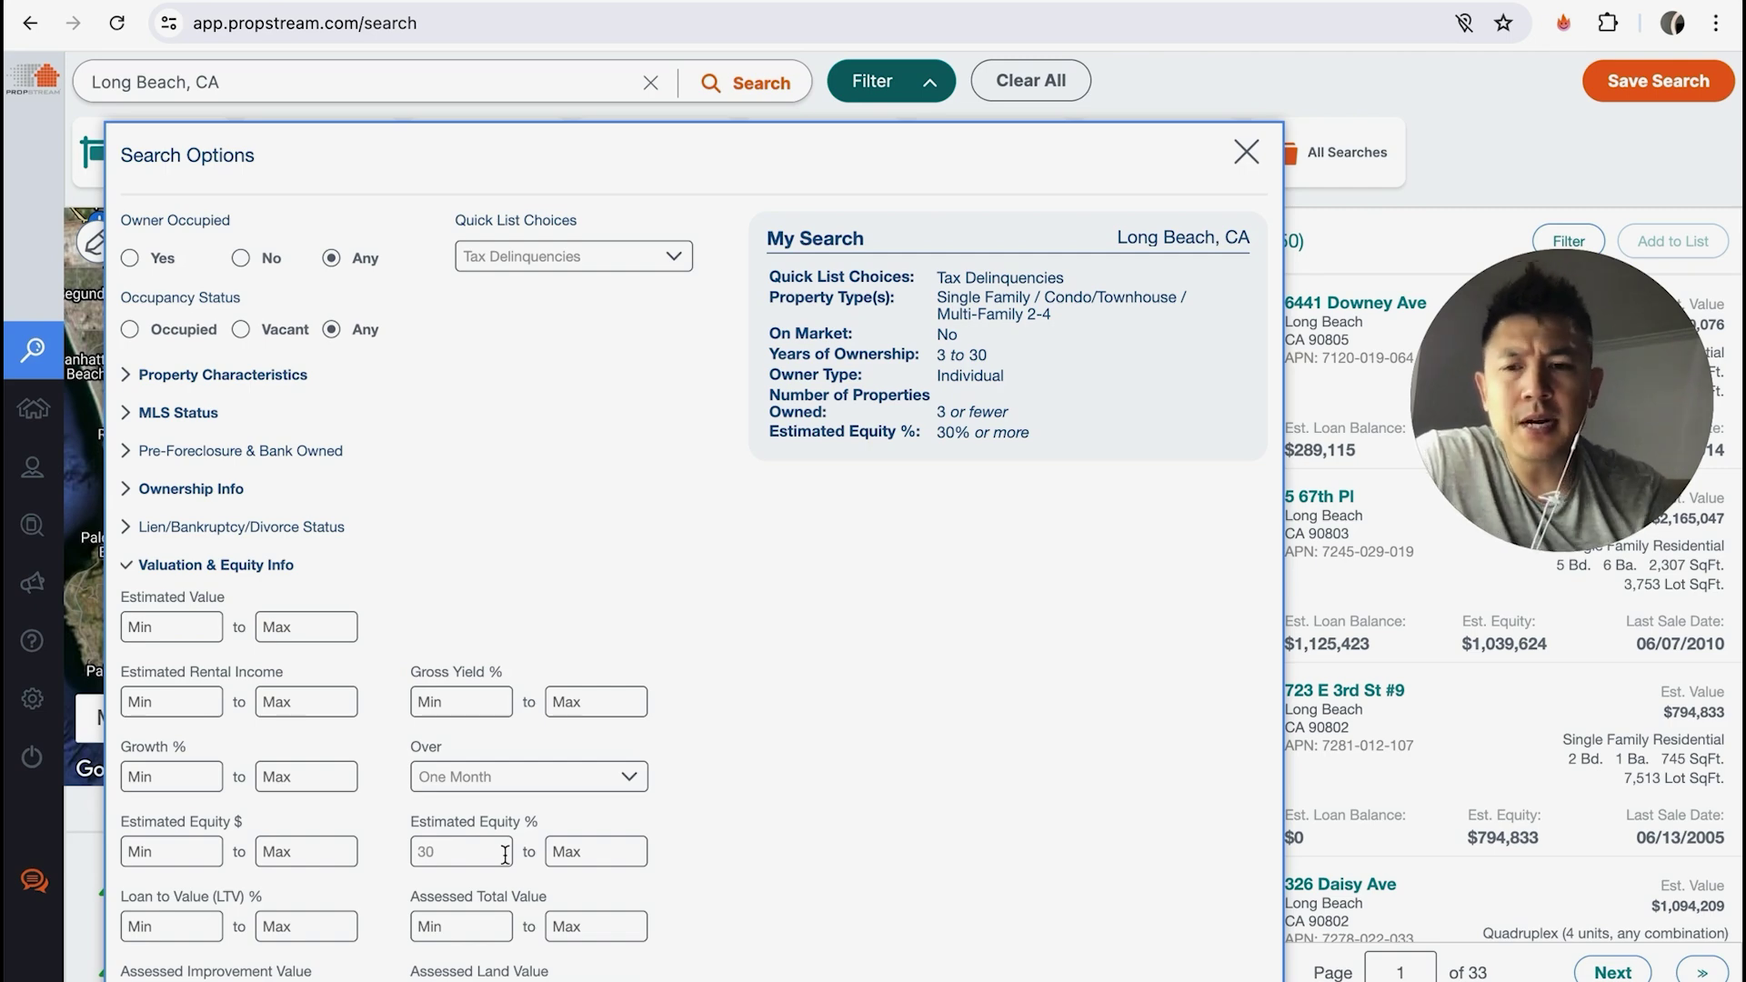
double_click(459, 851)
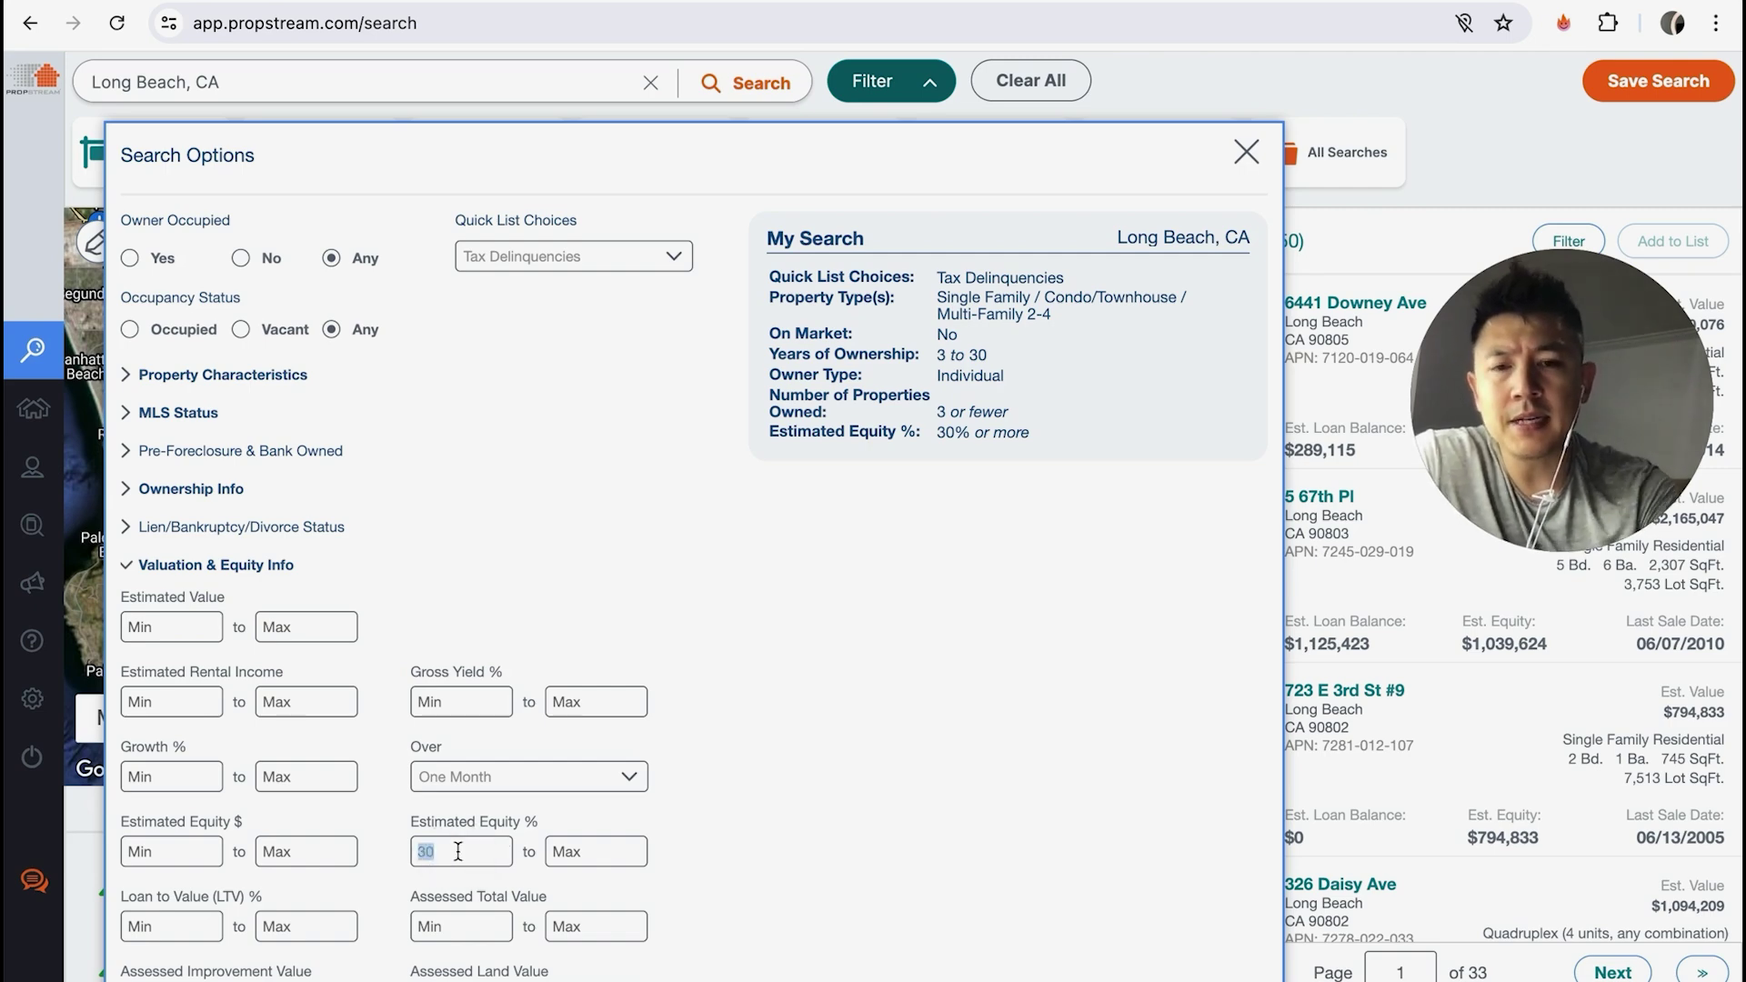
key(BackSpace)
click(170, 855)
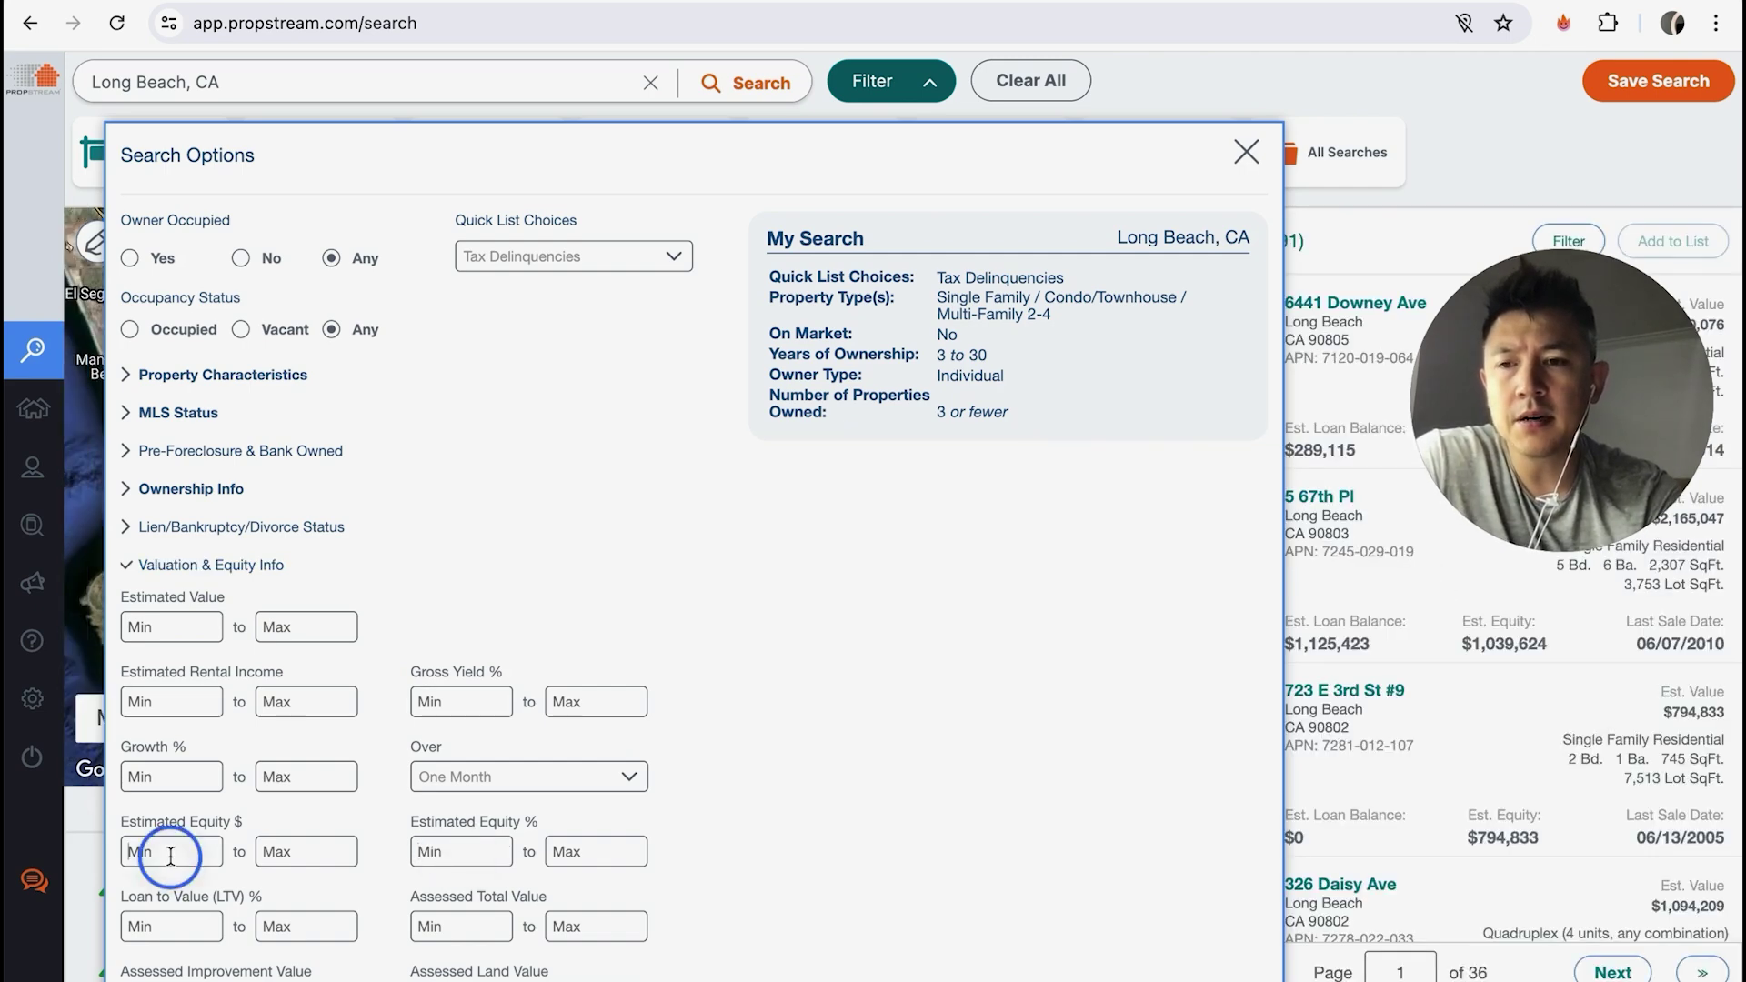
text(30,000)
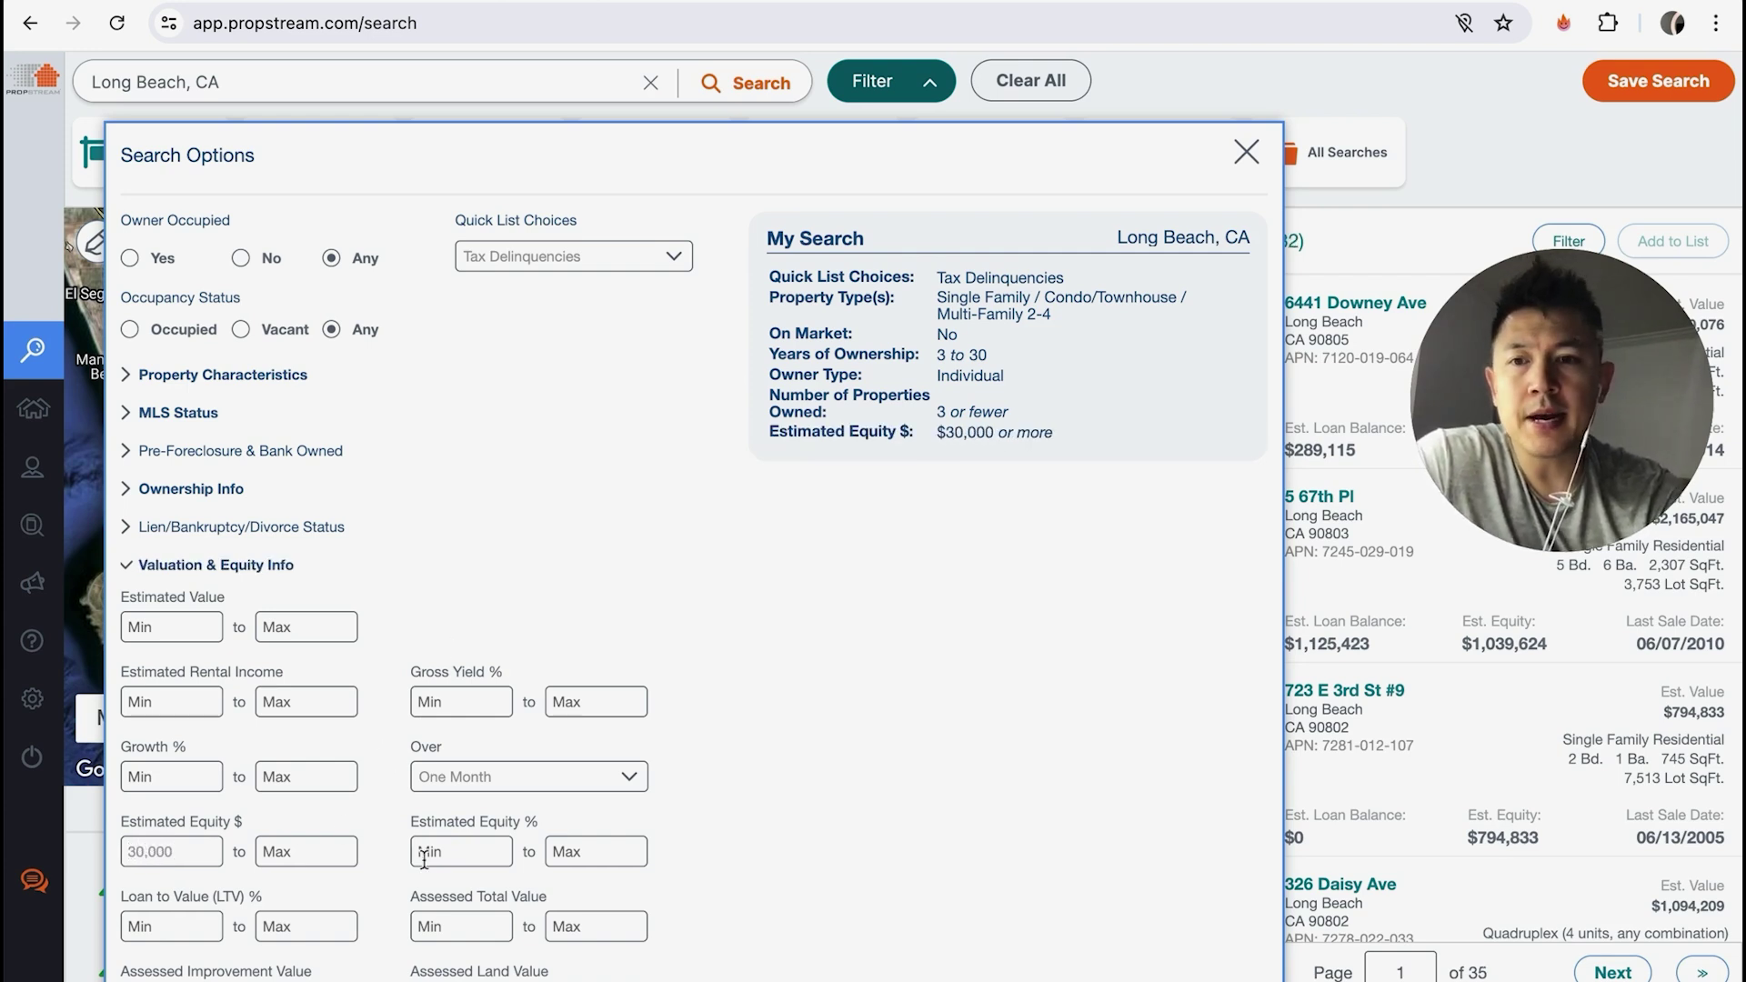
click(467, 853)
text(30)
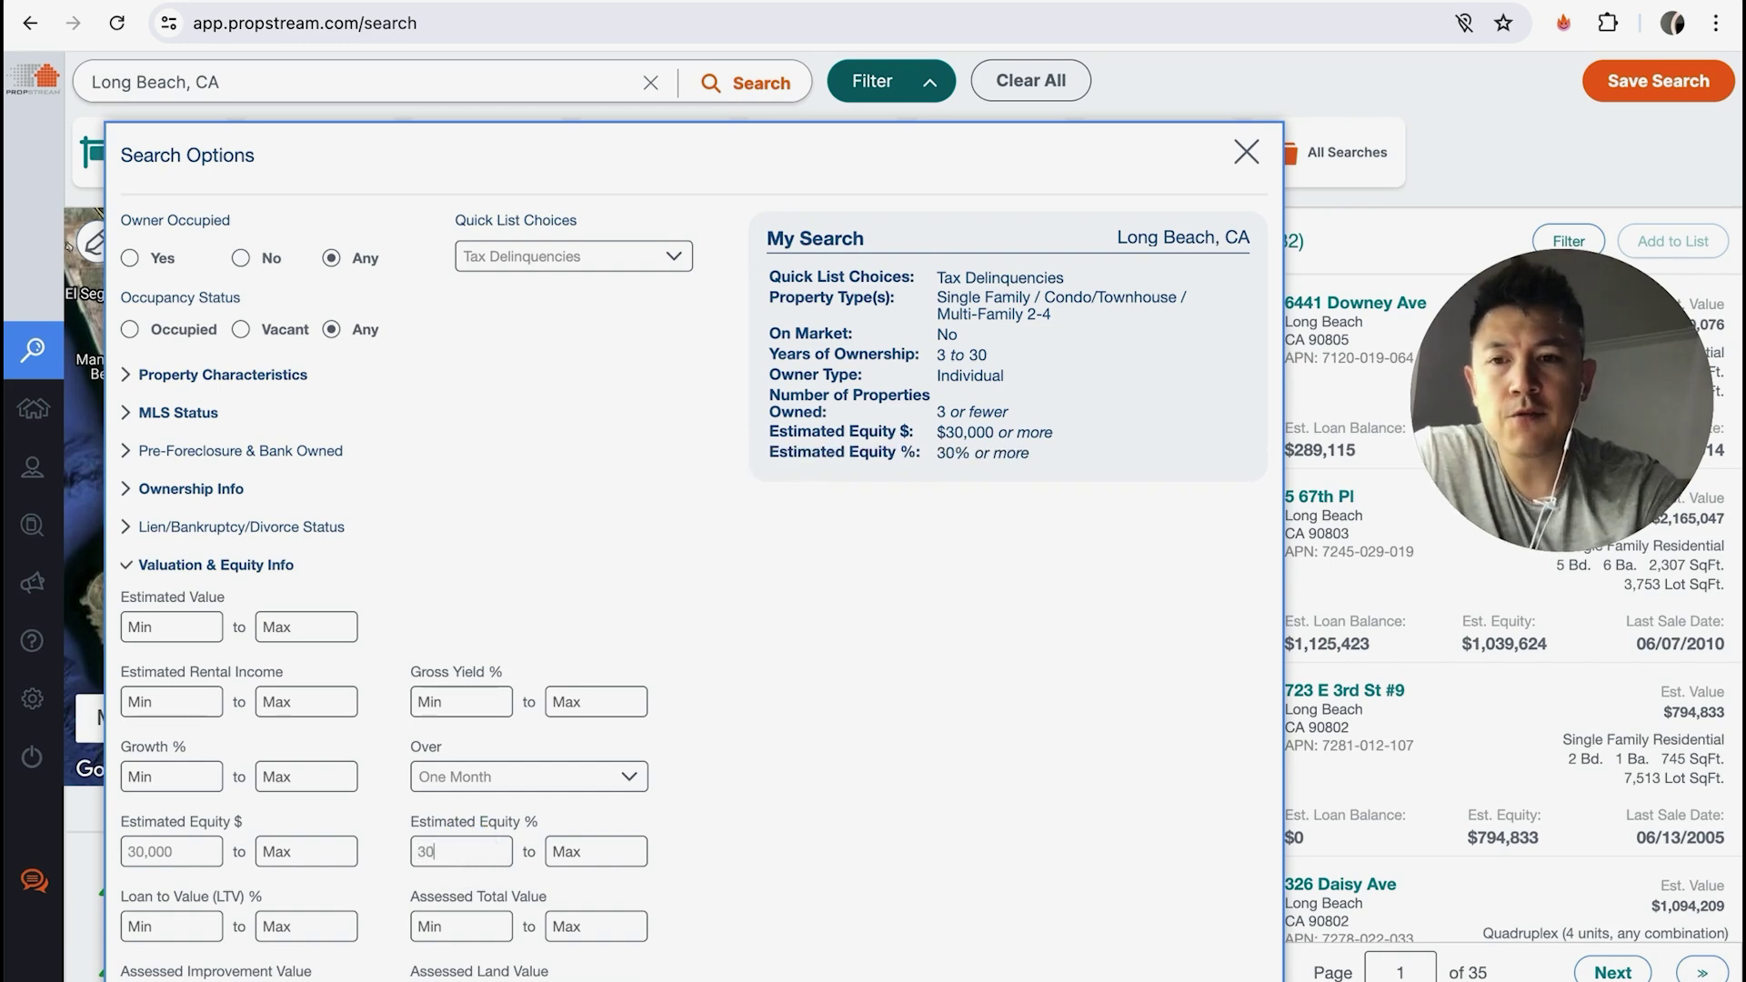
click(1247, 152)
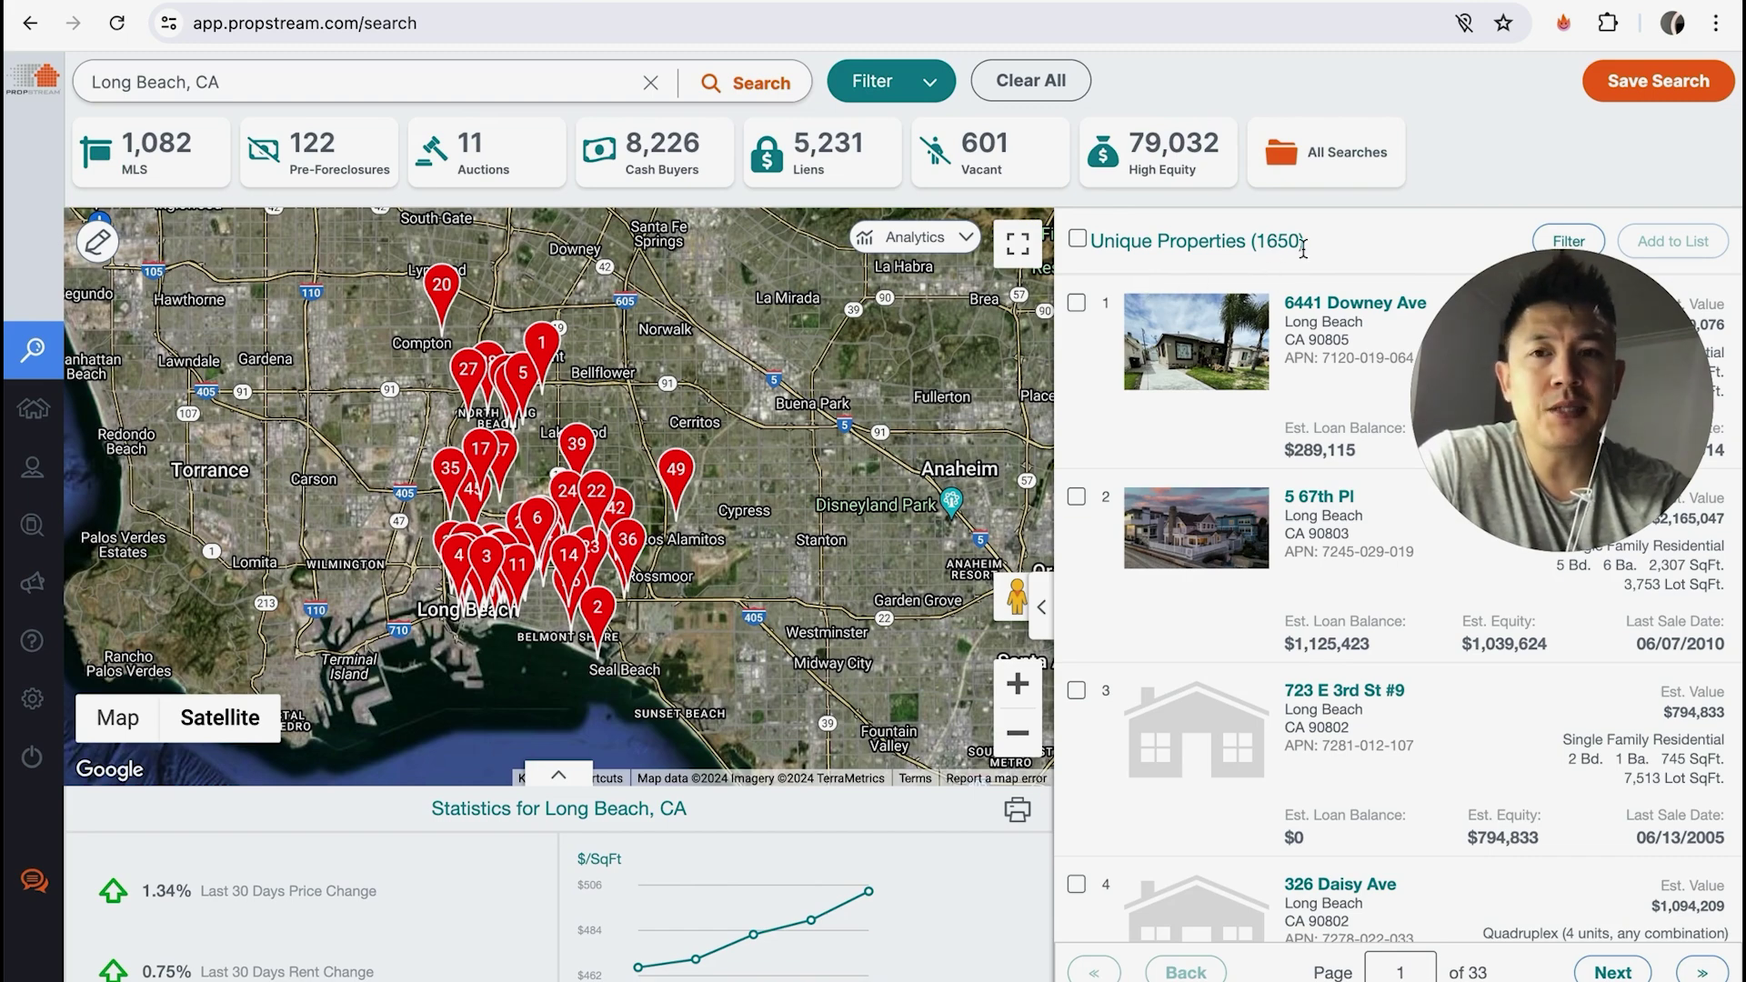
- Set Owner Occupied to No, leaving 246 results, and highlight the count
click(877, 95)
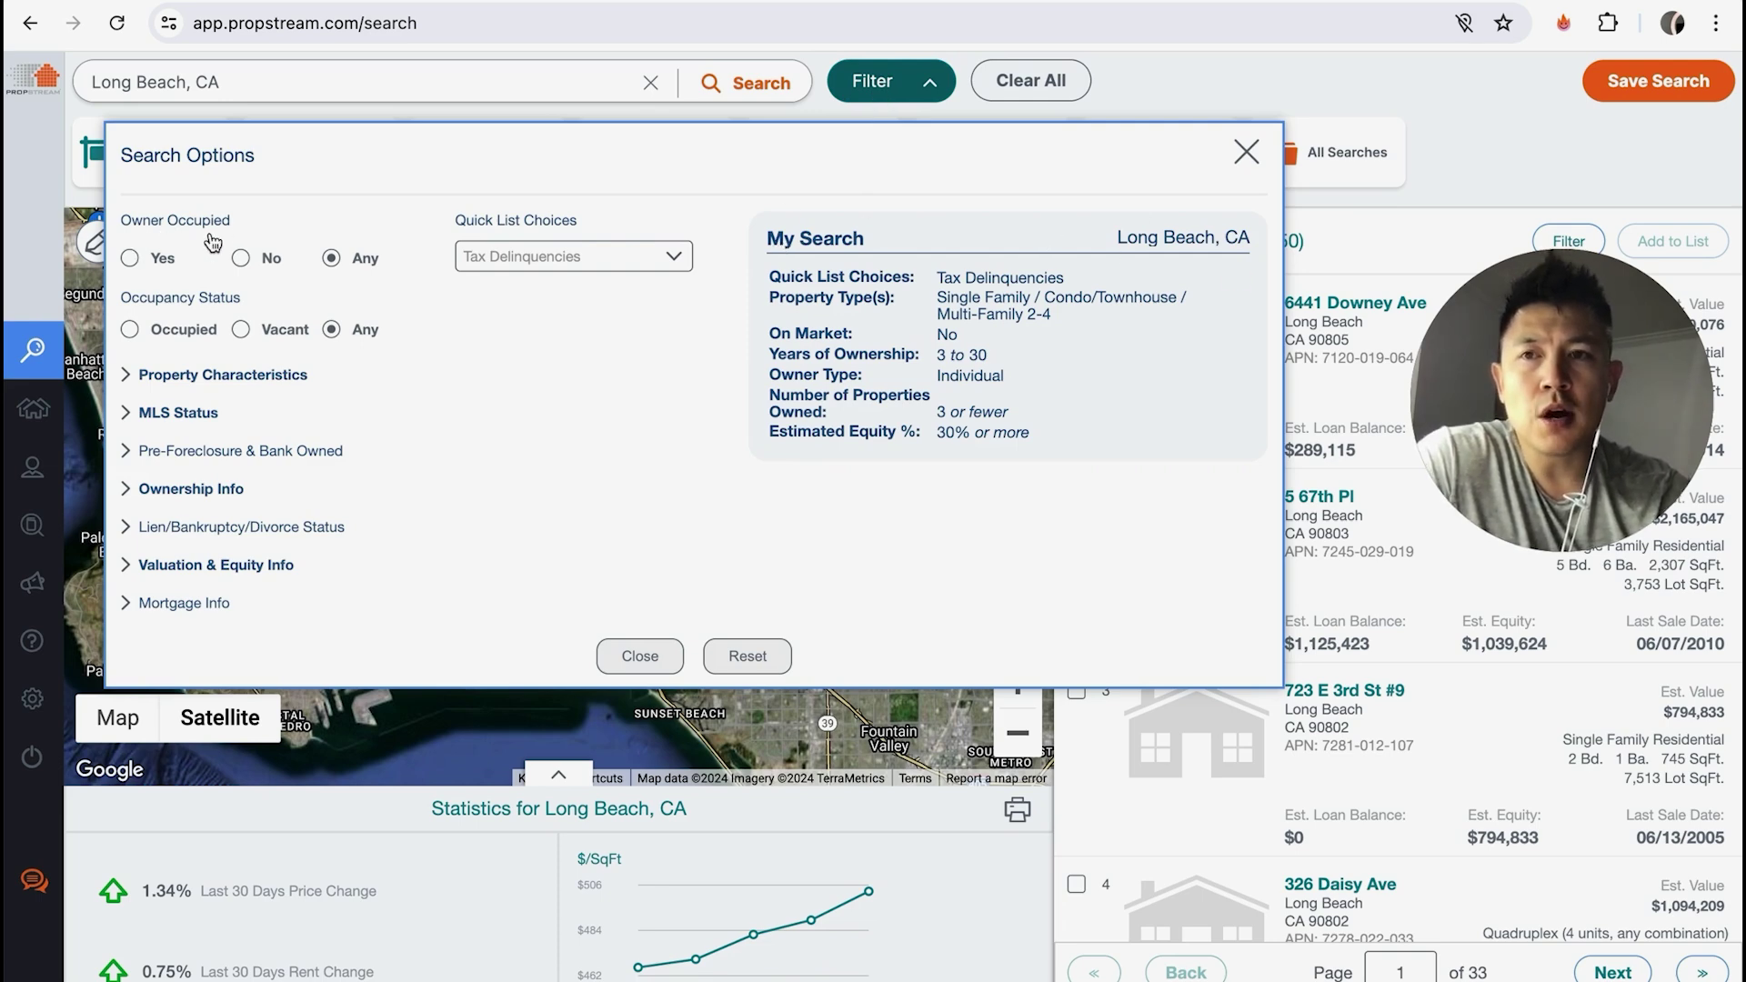
click(240, 259)
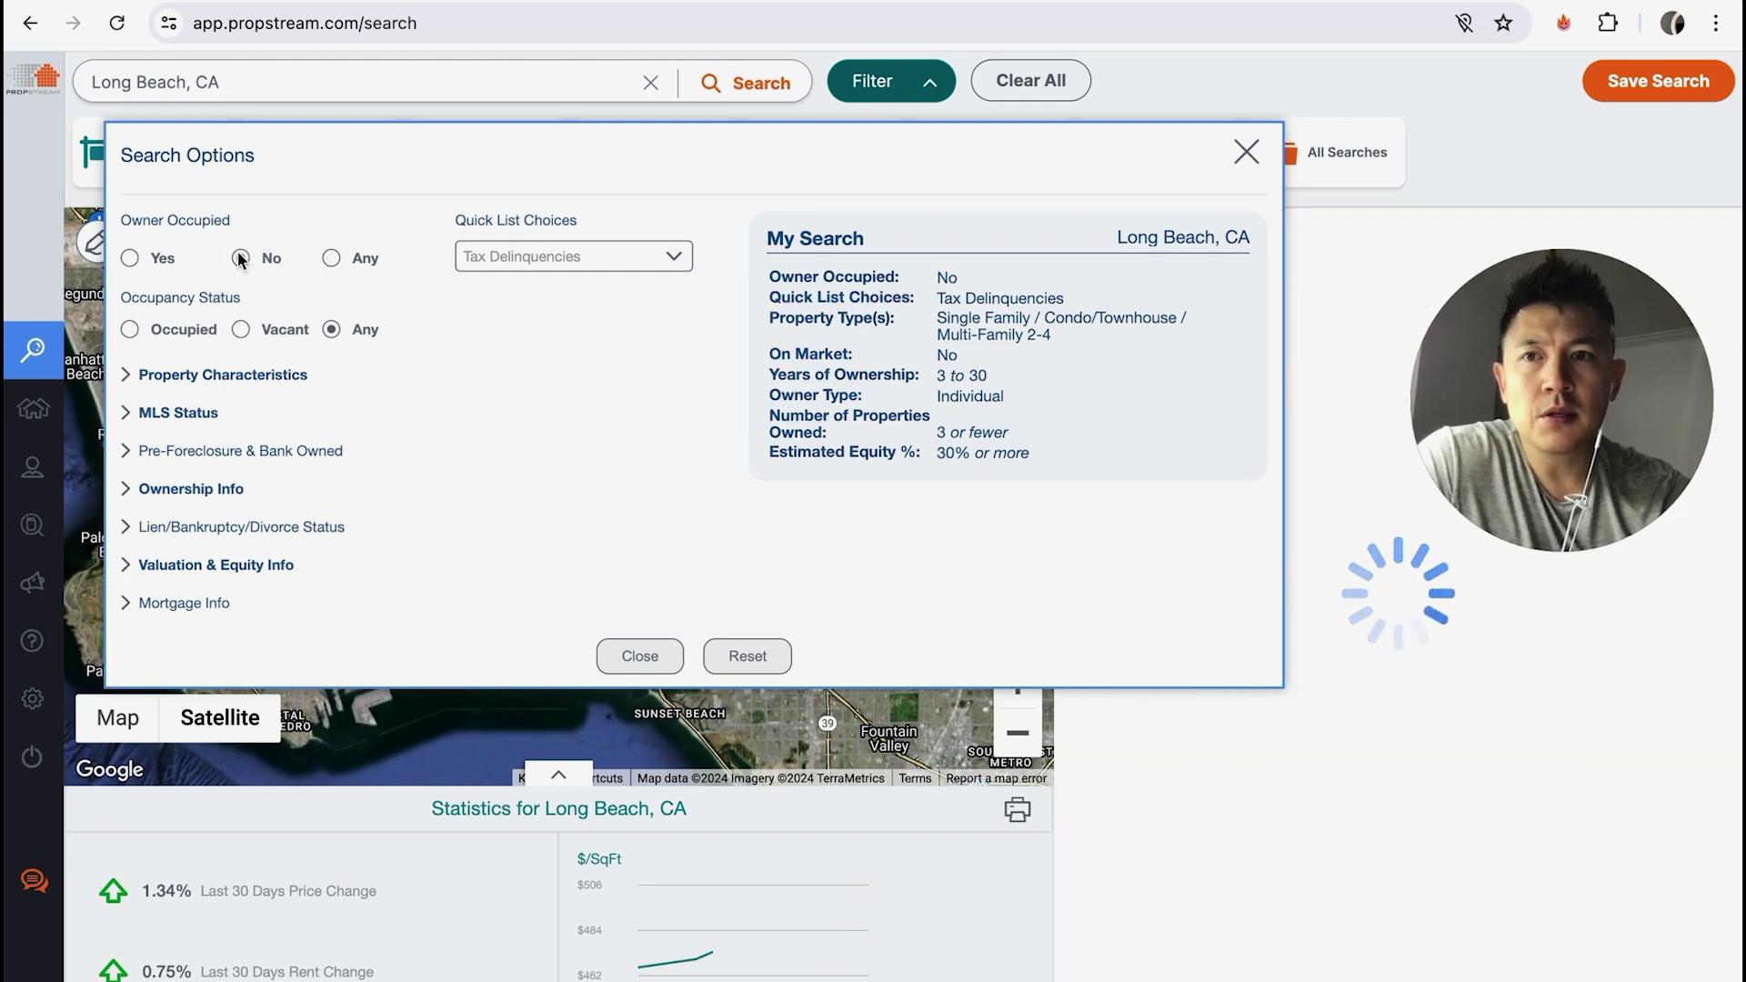
click(1246, 152)
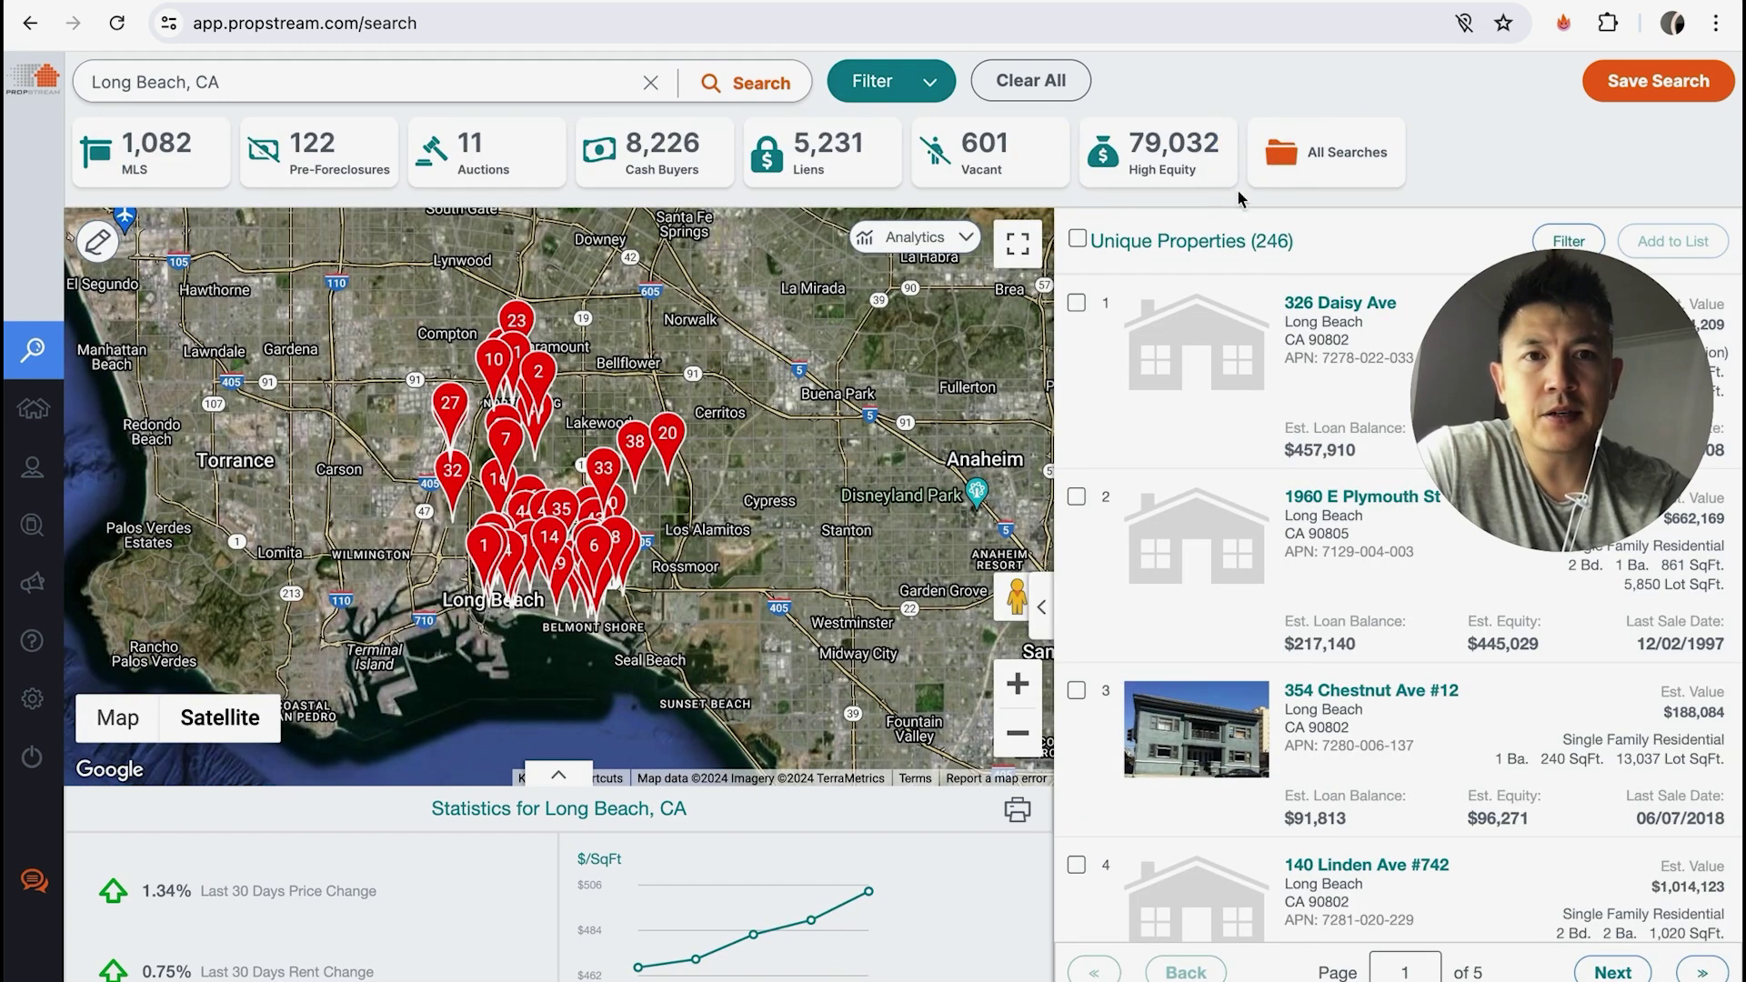
drag(1301, 239, 1256, 238)
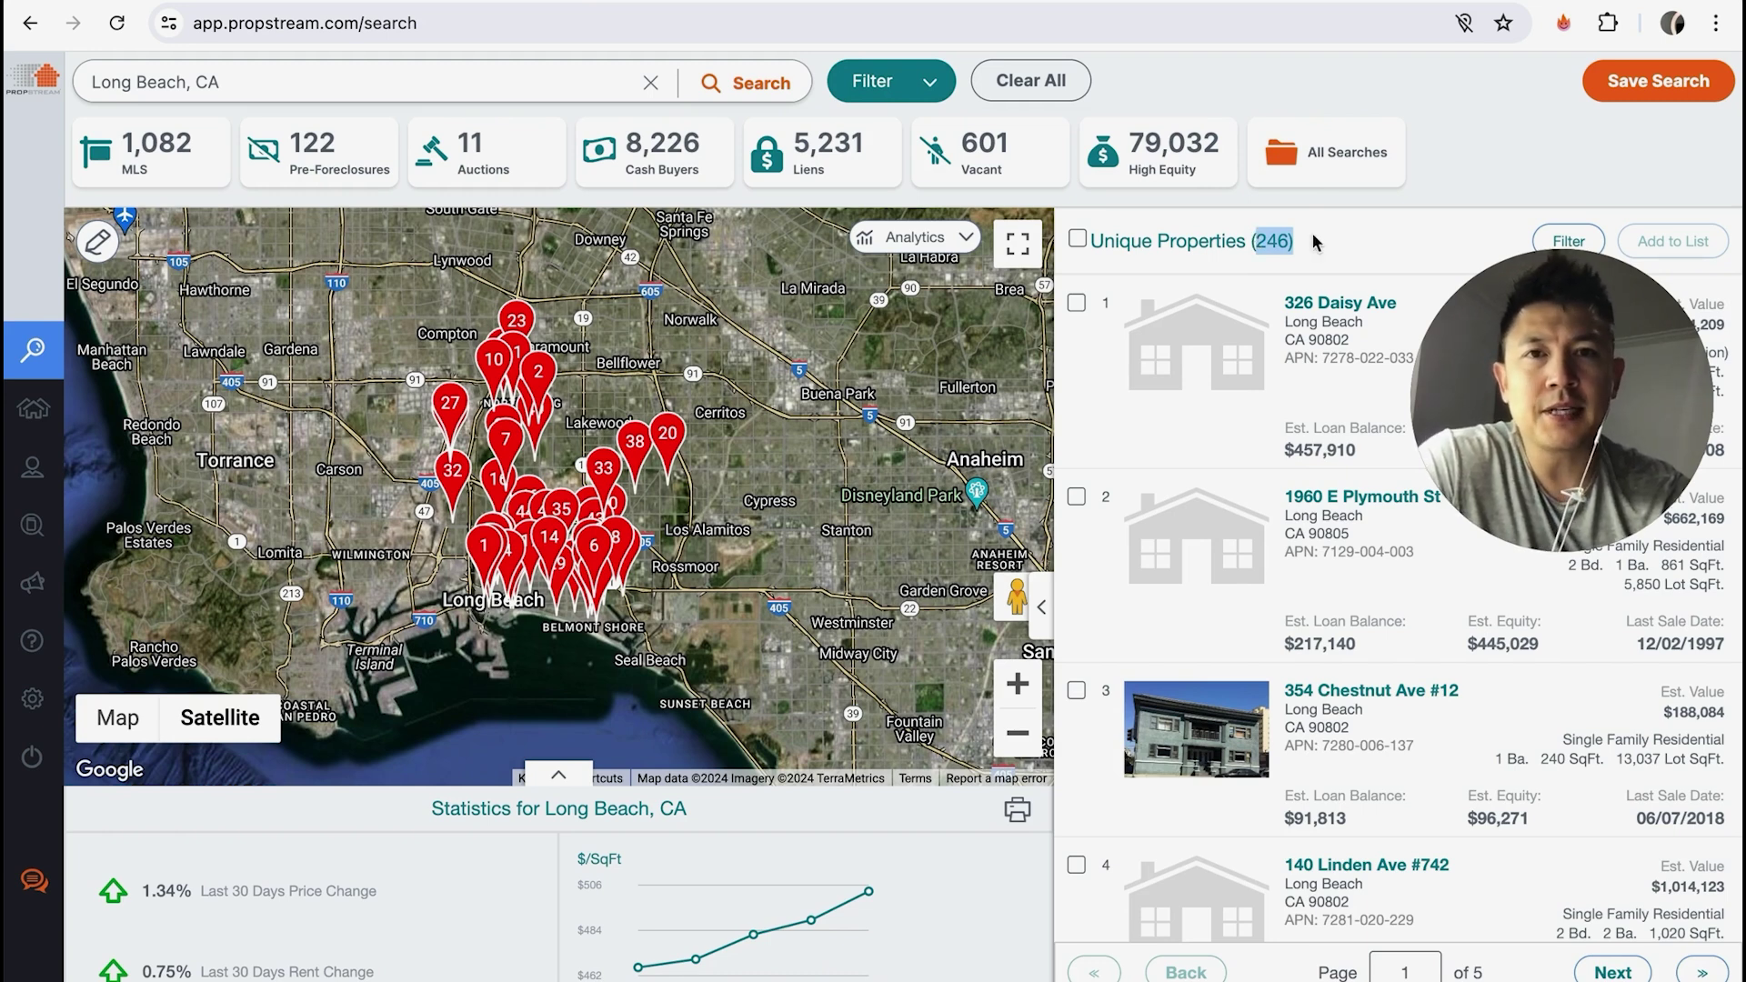
- Reopen Search Options to review the My Search filter summary
click(893, 94)
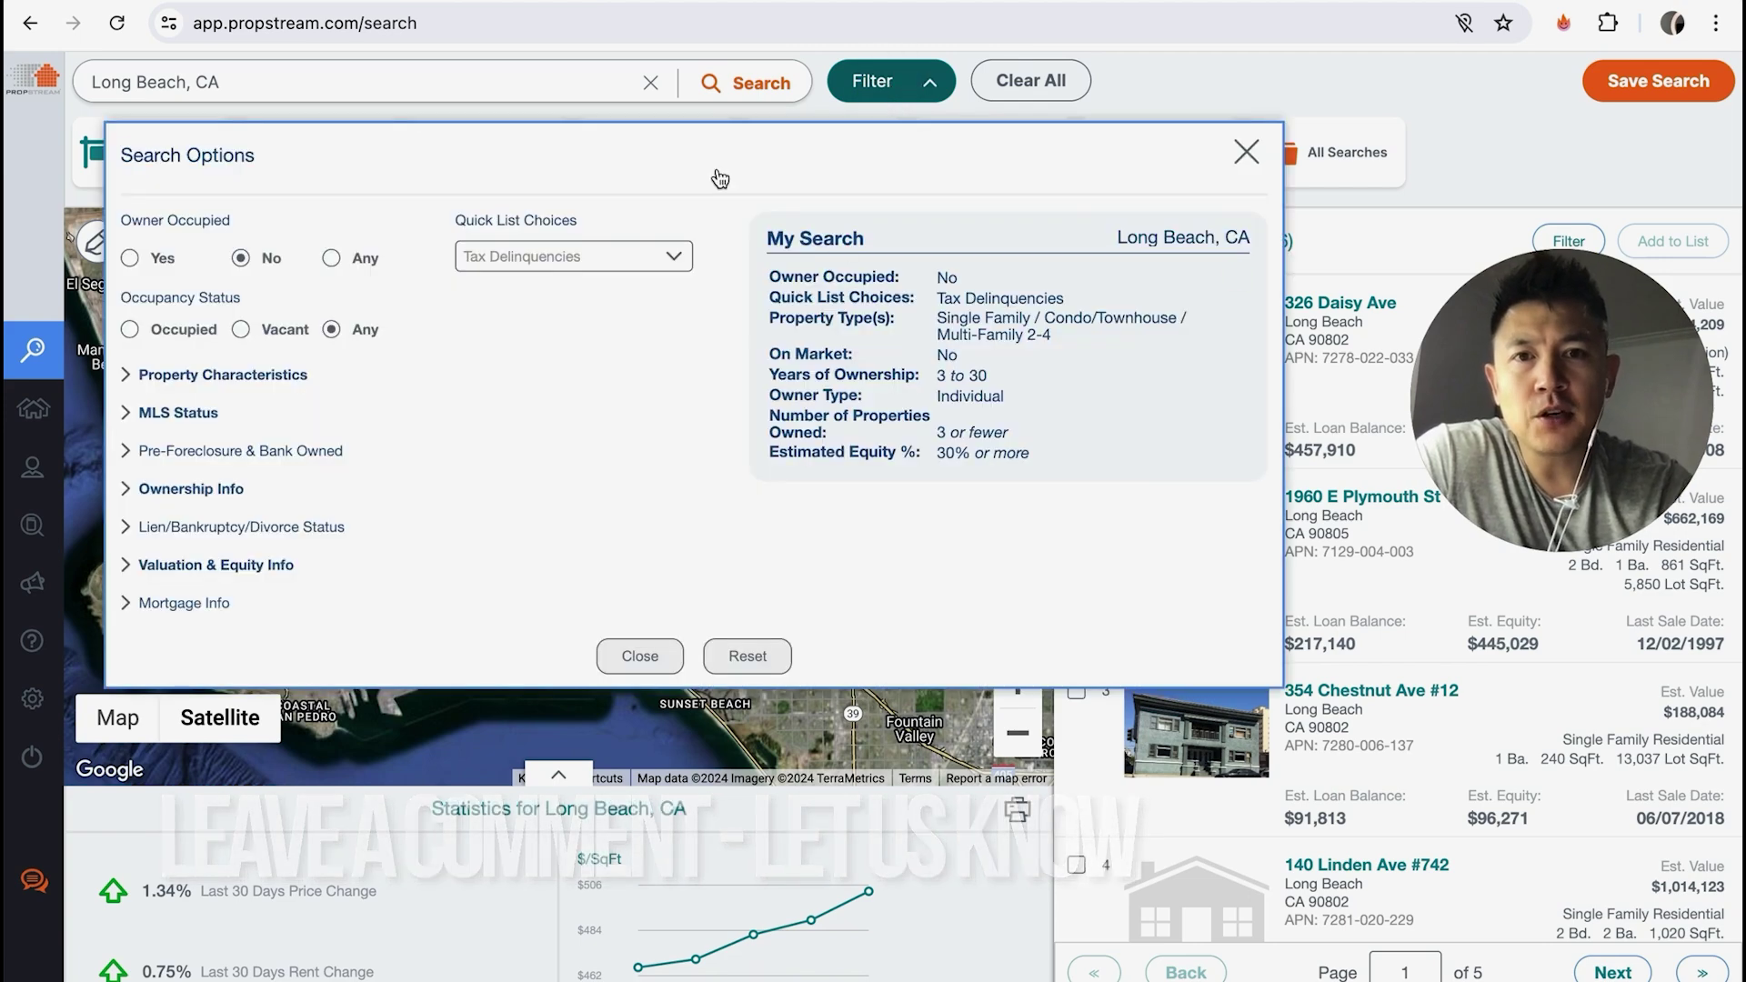
drag(713, 172, 725, 495)
click(1154, 515)
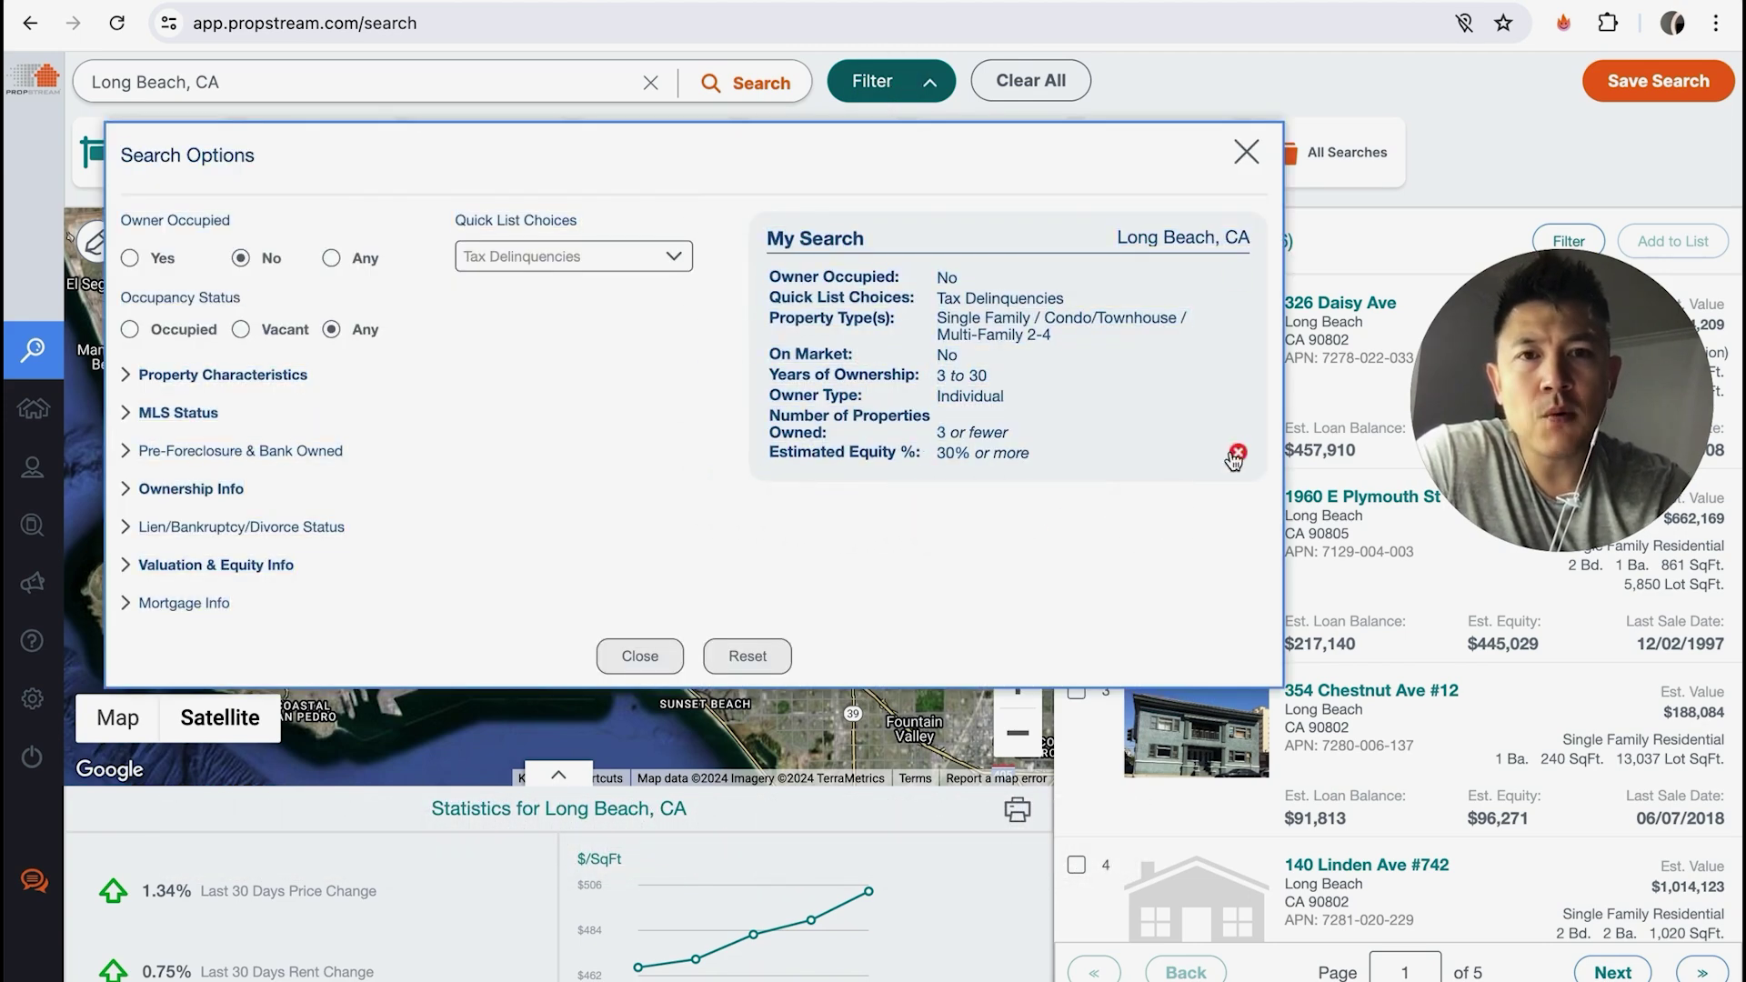